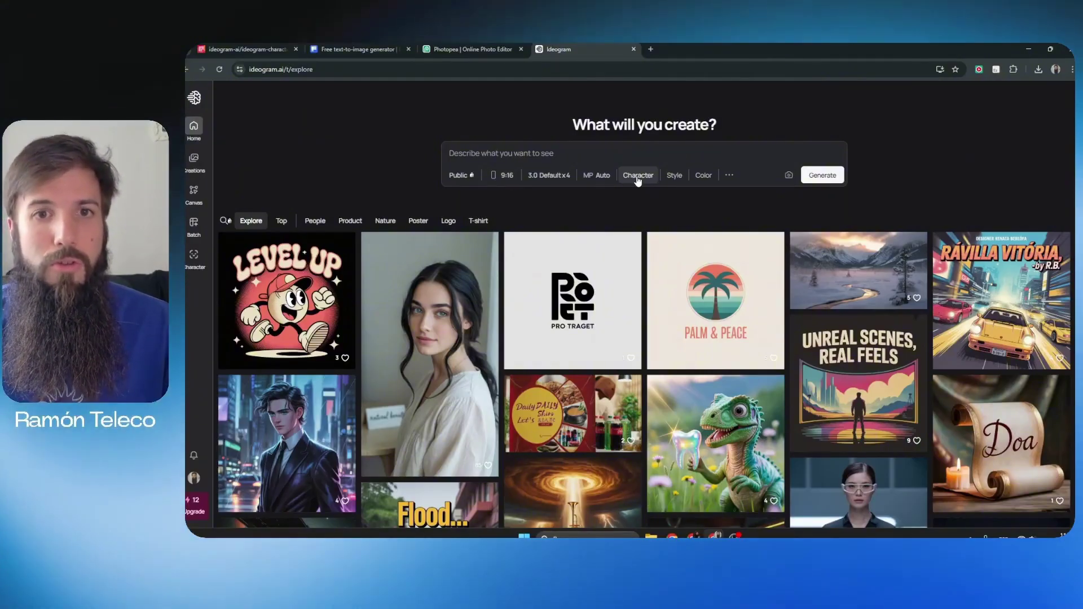
Add the first saved character, the bearded man in the blue shirt, as the prompt's character reference.
{"action": "left_click", "coordinate": [636, 177]}
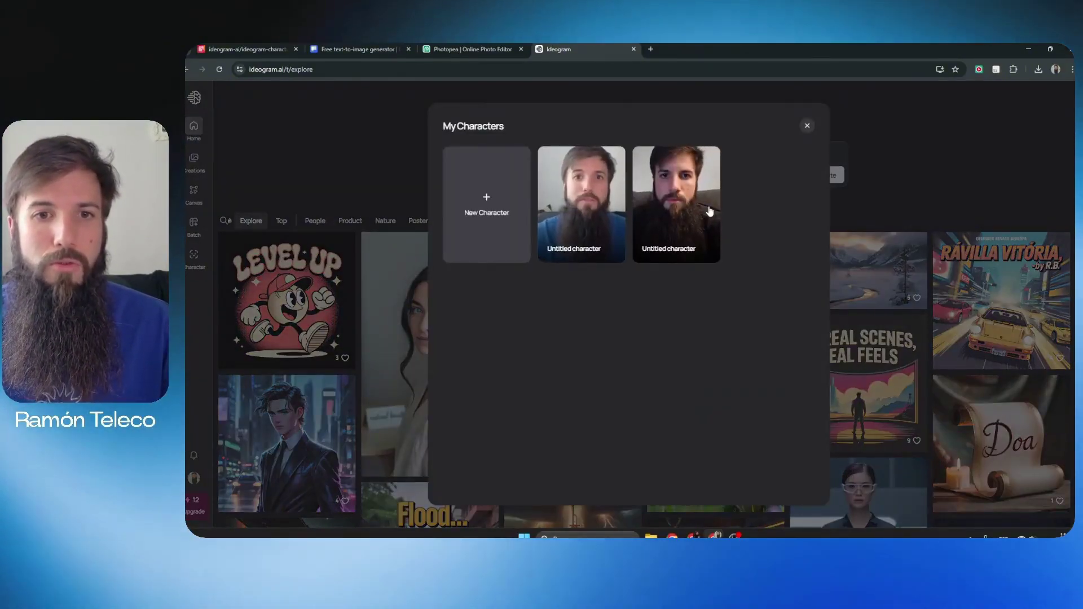
{"action": "left_click", "coordinate": [579, 199]}
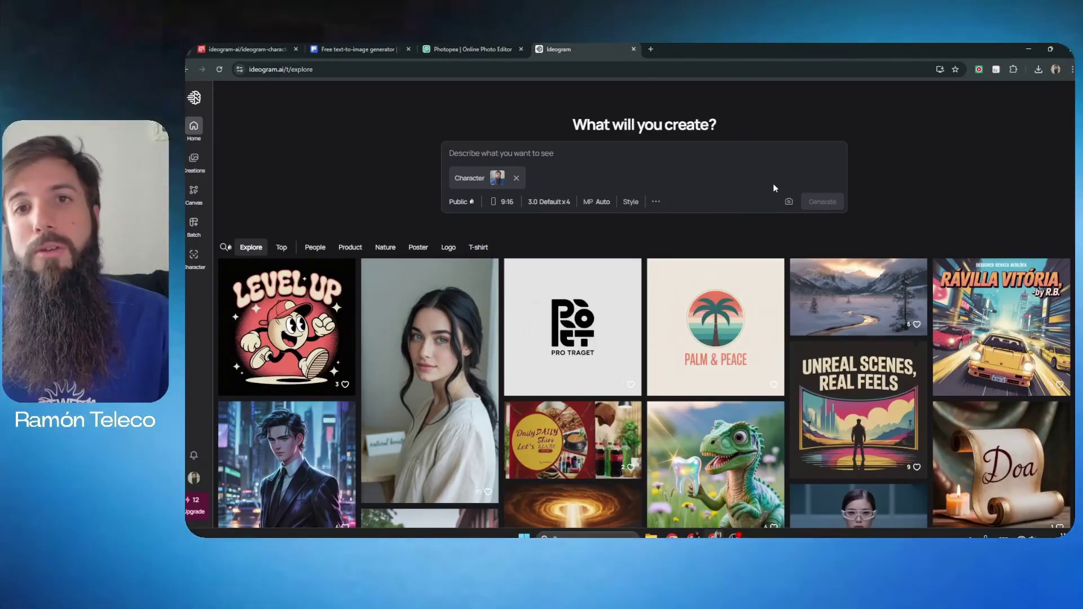
Try to upload an image to the prompt and dismiss the subscription offer.
{"action": "left_click", "coordinate": [787, 203]}
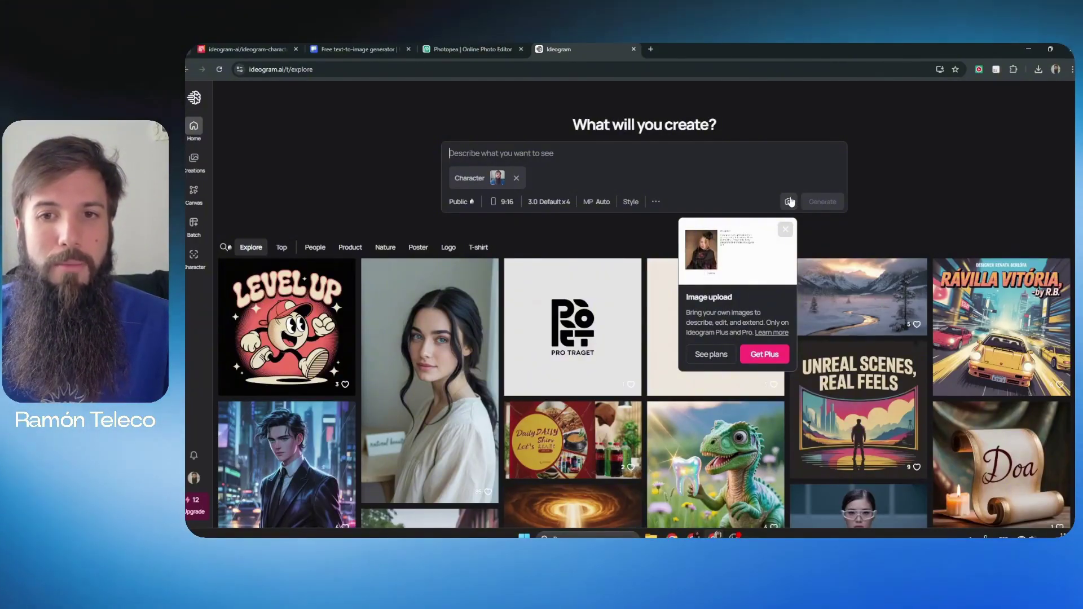
{"action": "left_click", "coordinate": [789, 202]}
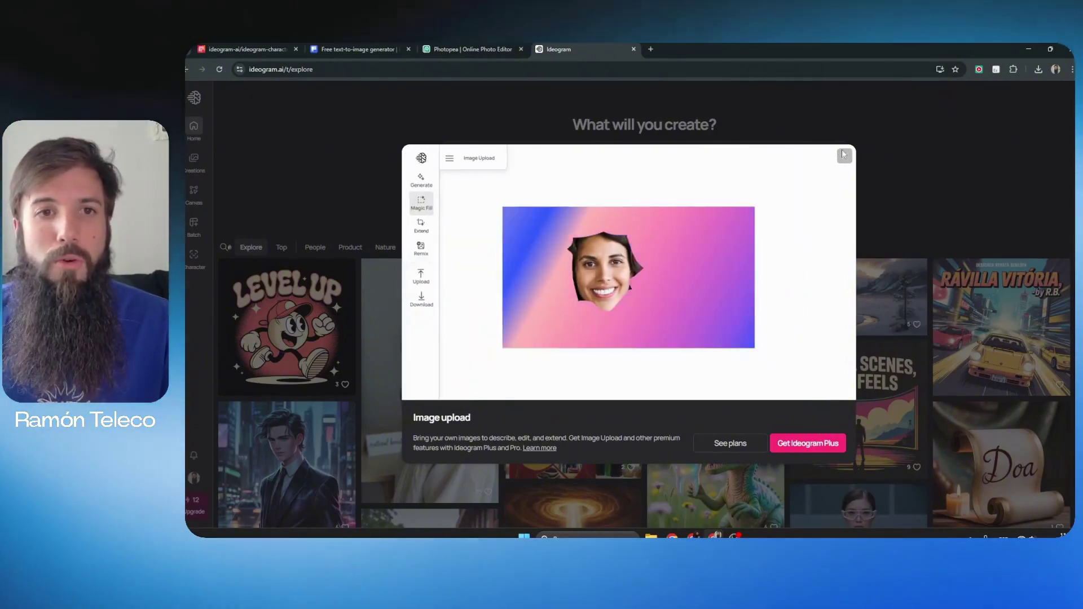
{"action": "left_click", "coordinate": [843, 155]}
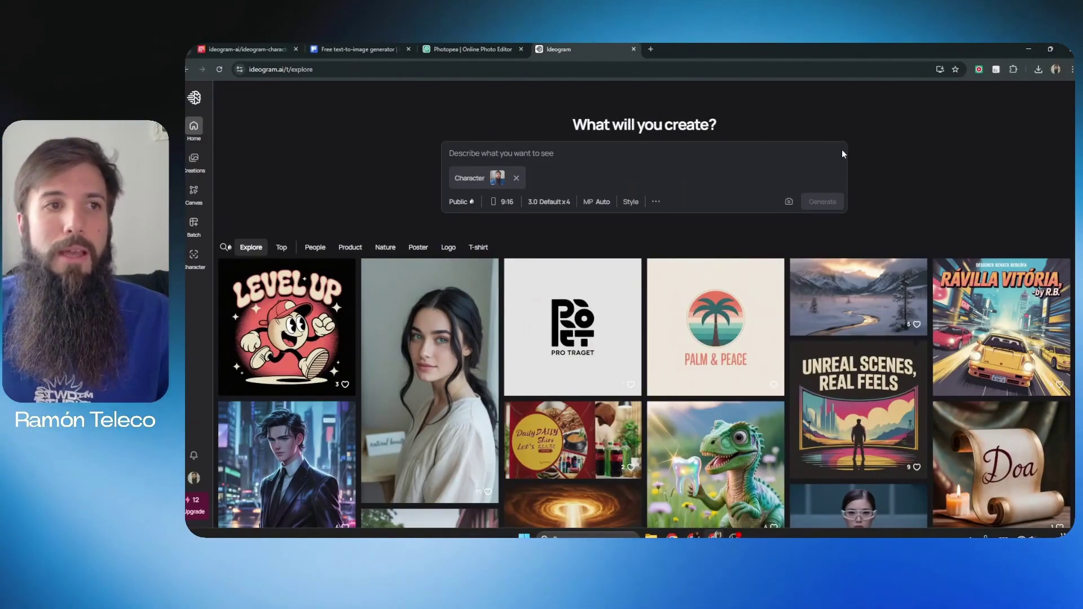
Switch to the ideogram-character model page on Replicate and examine its prompt, rendering speed, character reference image and sample output.
{"action": "left_click", "coordinate": [242, 51]}
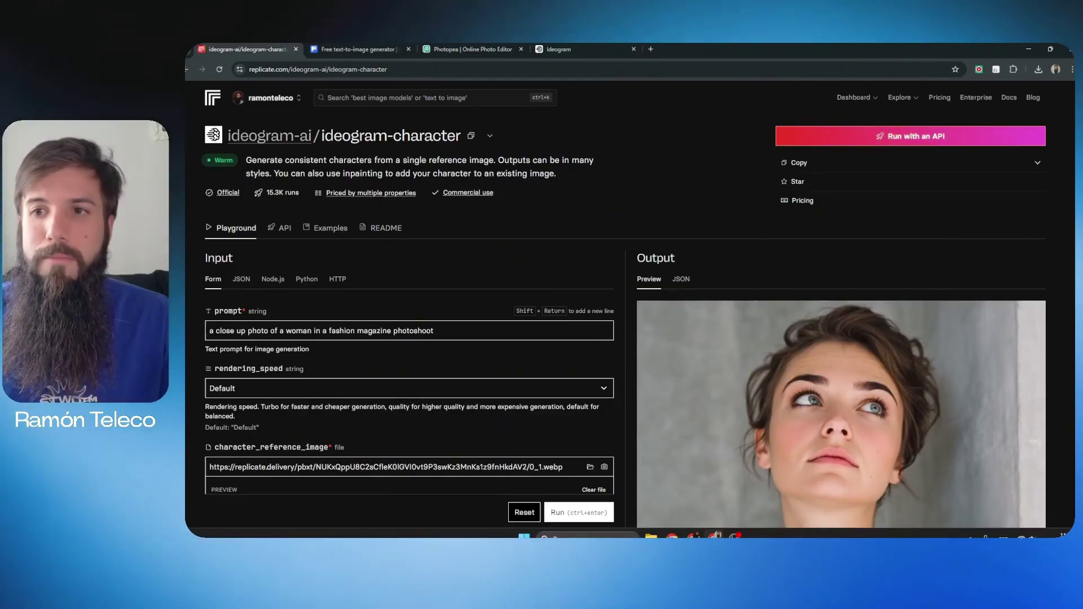
{"action": "scroll", "coordinate": [508, 269], "scroll_direction": "down", "scroll_amount": 2}
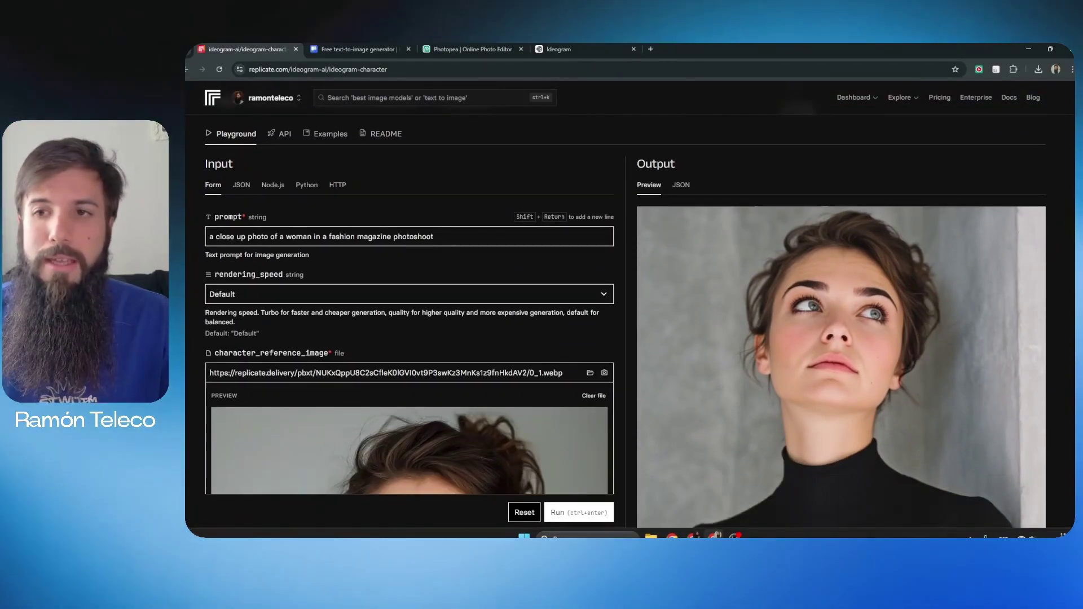
{"action": "scroll", "coordinate": [496, 269], "scroll_direction": "down", "scroll_amount": 5}
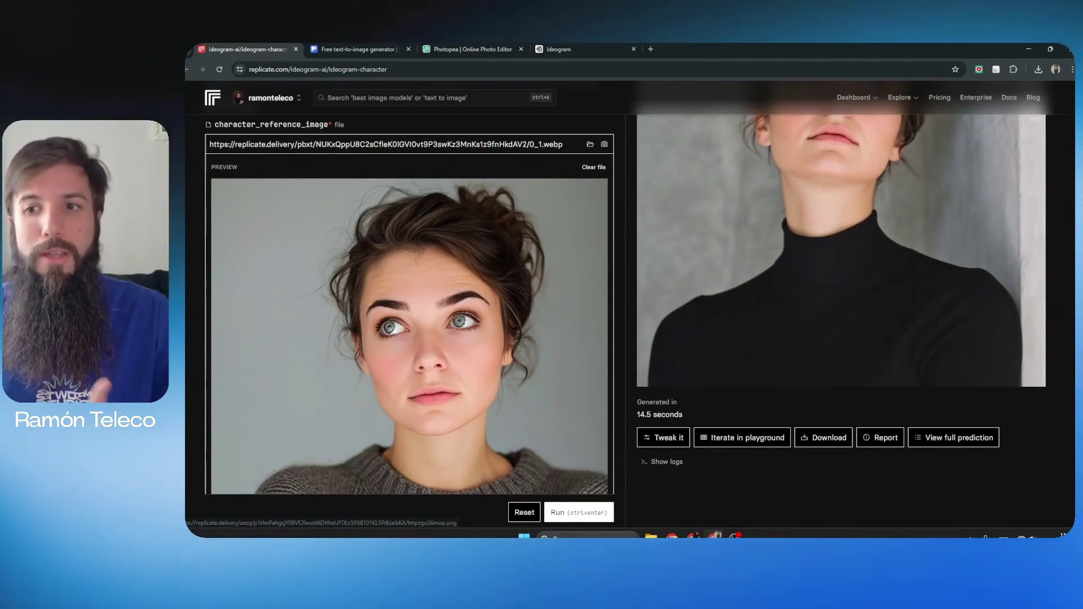
{"action": "scroll", "coordinate": [872, 194], "scroll_direction": "up", "scroll_amount": 3}
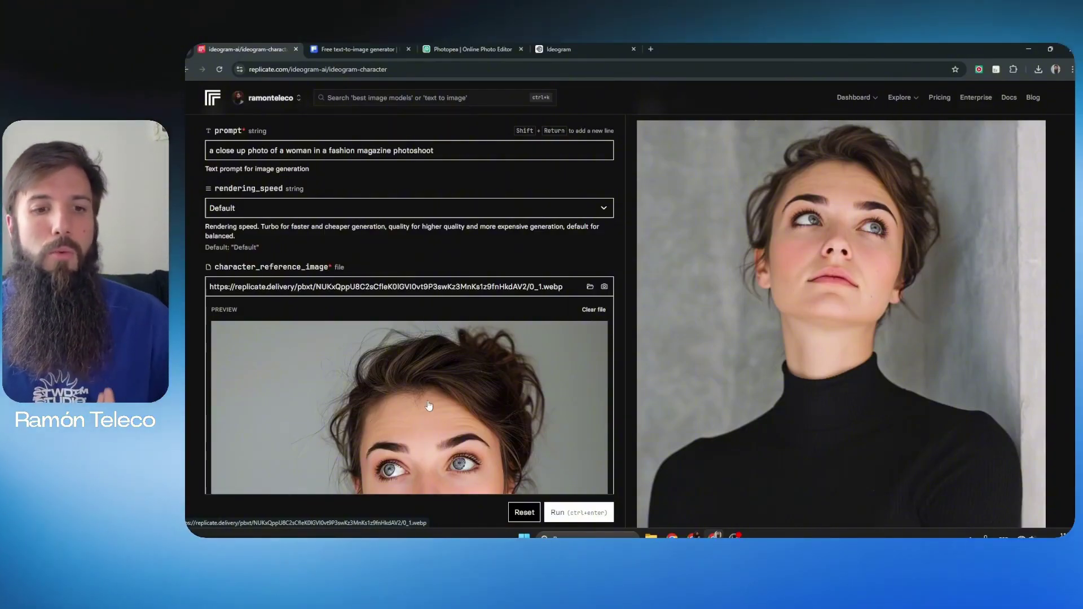
{"action": "scroll", "coordinate": [834, 307], "scroll_direction": "up", "scroll_amount": 2}
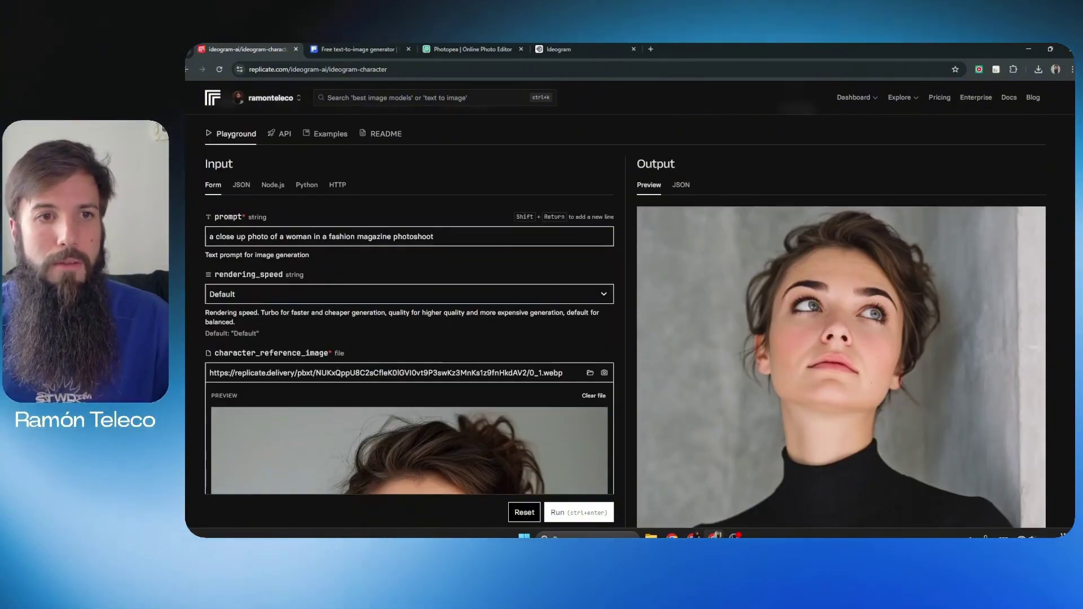
{"action": "scroll", "coordinate": [835, 307], "scroll_direction": "down", "scroll_amount": 1}
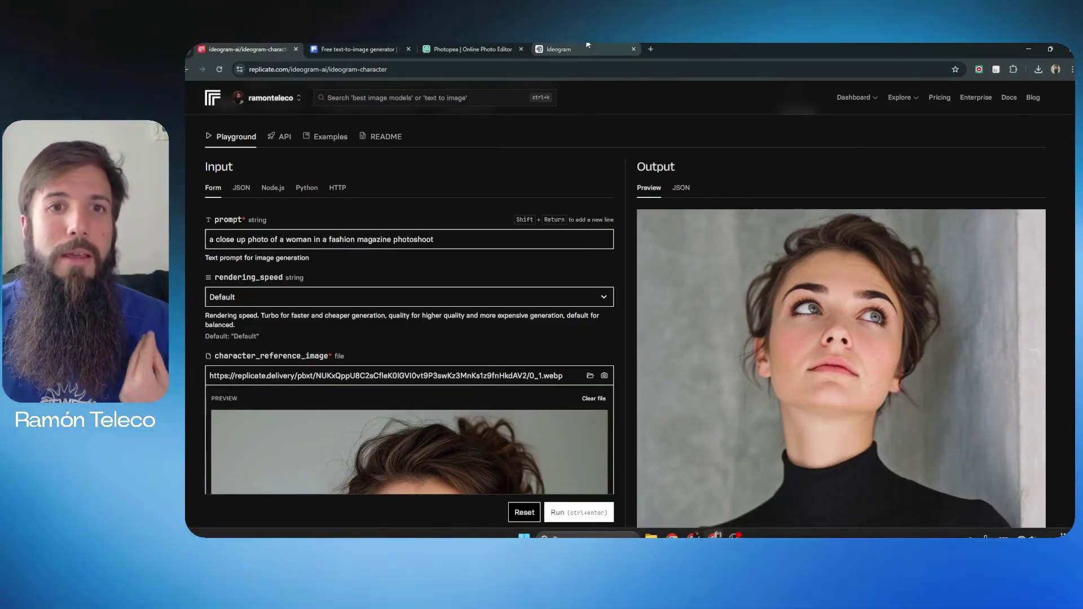
{"action": "left_click", "coordinate": [592, 50]}
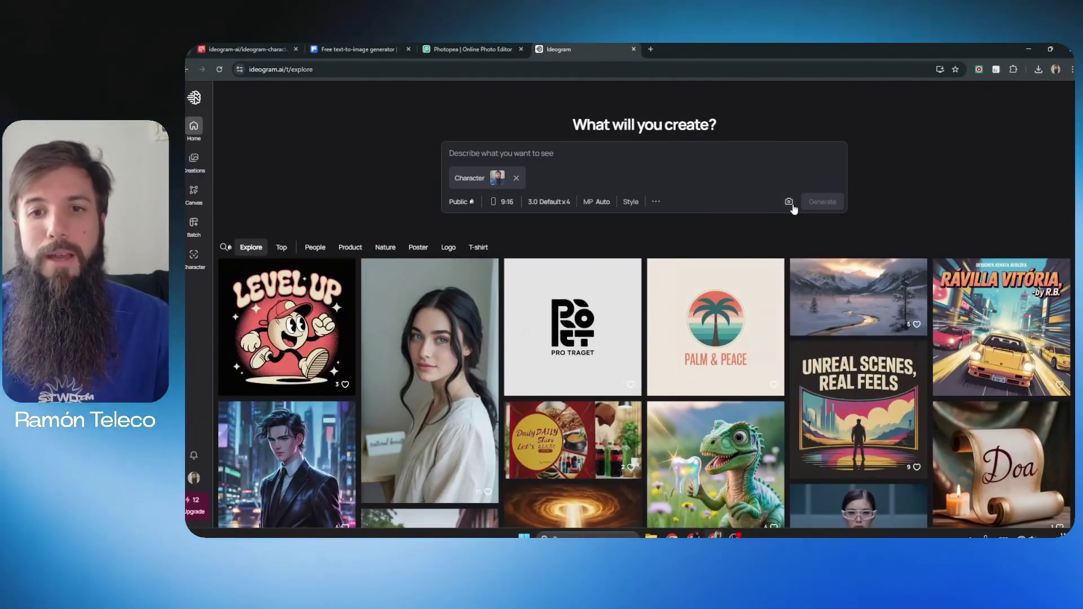
{"action": "left_click", "coordinate": [245, 49]}
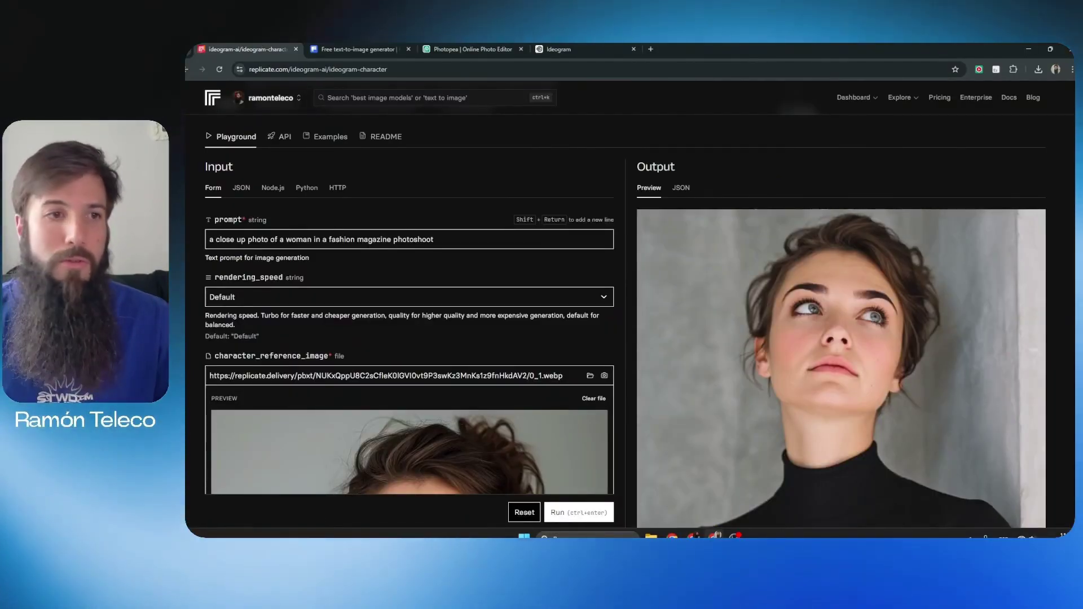
{"action": "scroll", "coordinate": [630, 316], "scroll_direction": "down", "scroll_amount": 5}
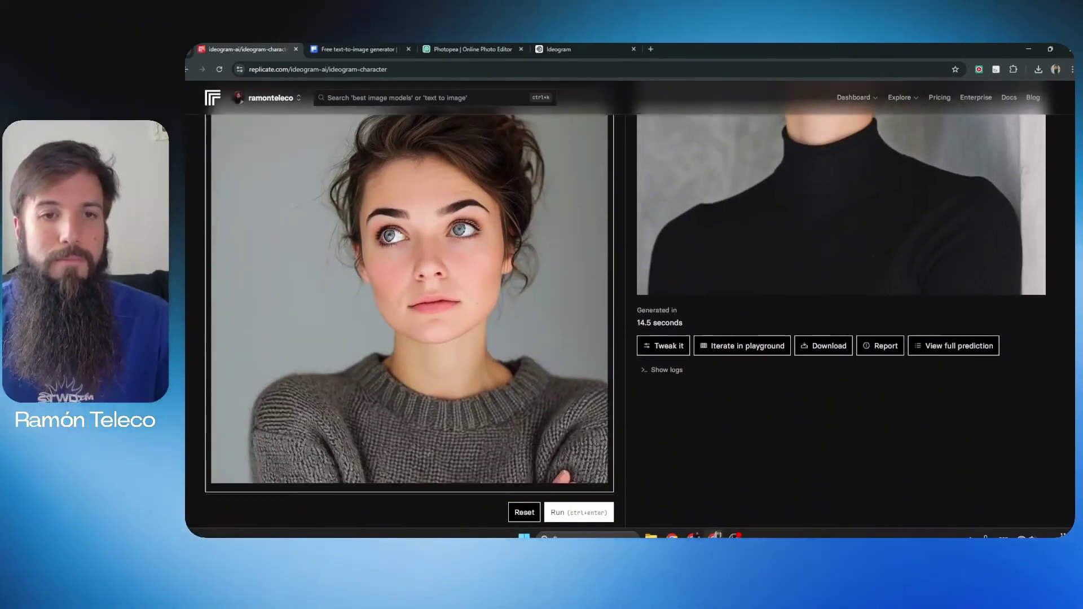
{"action": "scroll", "coordinate": [630, 316], "scroll_direction": "up", "scroll_amount": 5}
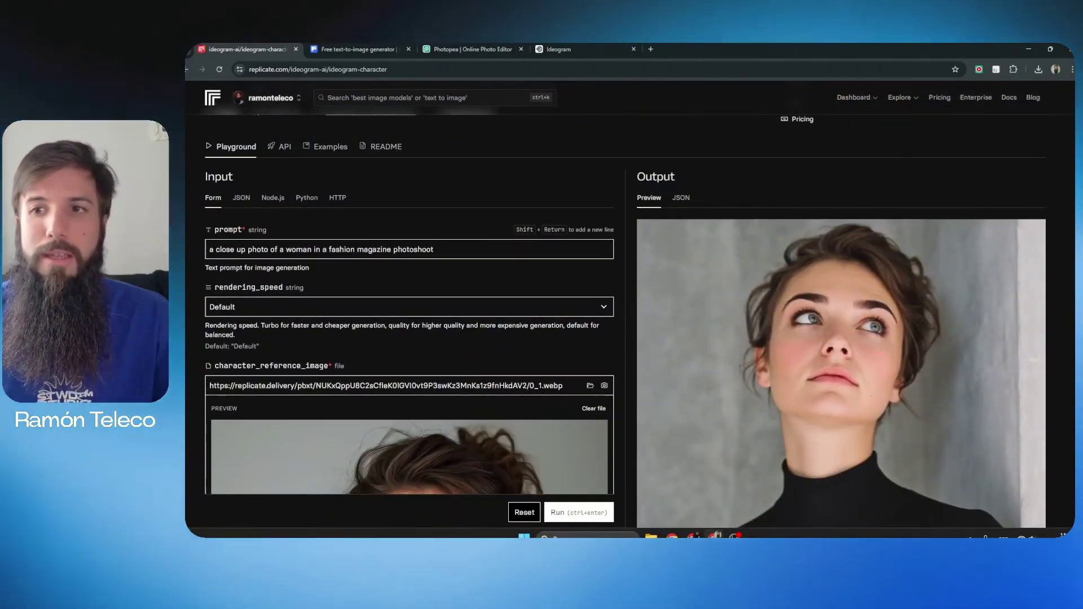
{"action": "scroll", "coordinate": [756, 160], "scroll_direction": "up", "scroll_amount": 2}
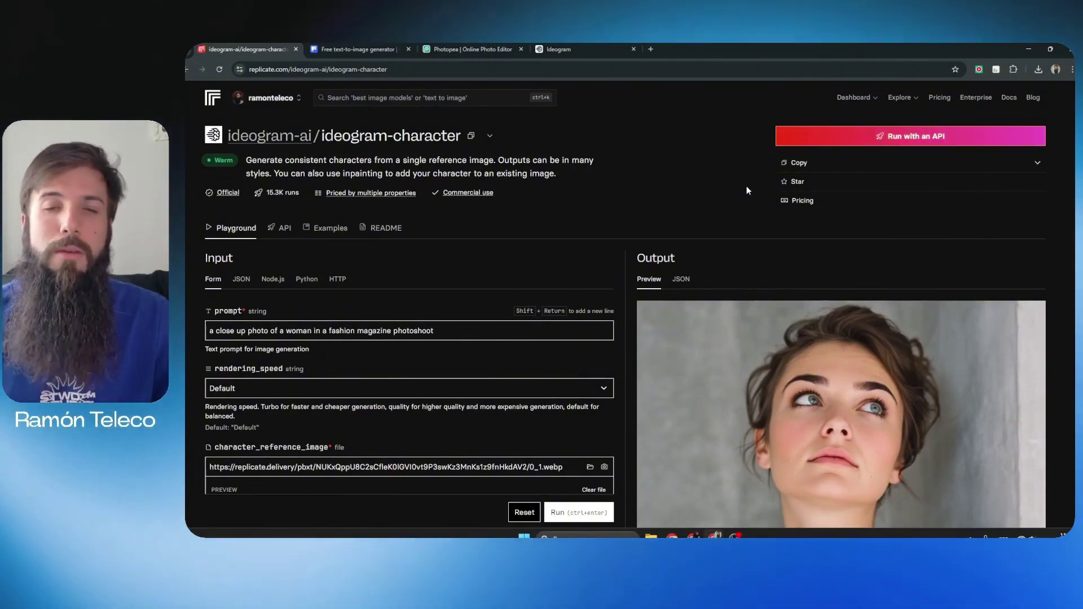
Examine the model's price per output image for the Turbo, Default and Quality variants.
{"action": "scroll", "coordinate": [1058, 333], "scroll_direction": "down", "scroll_amount": 15}
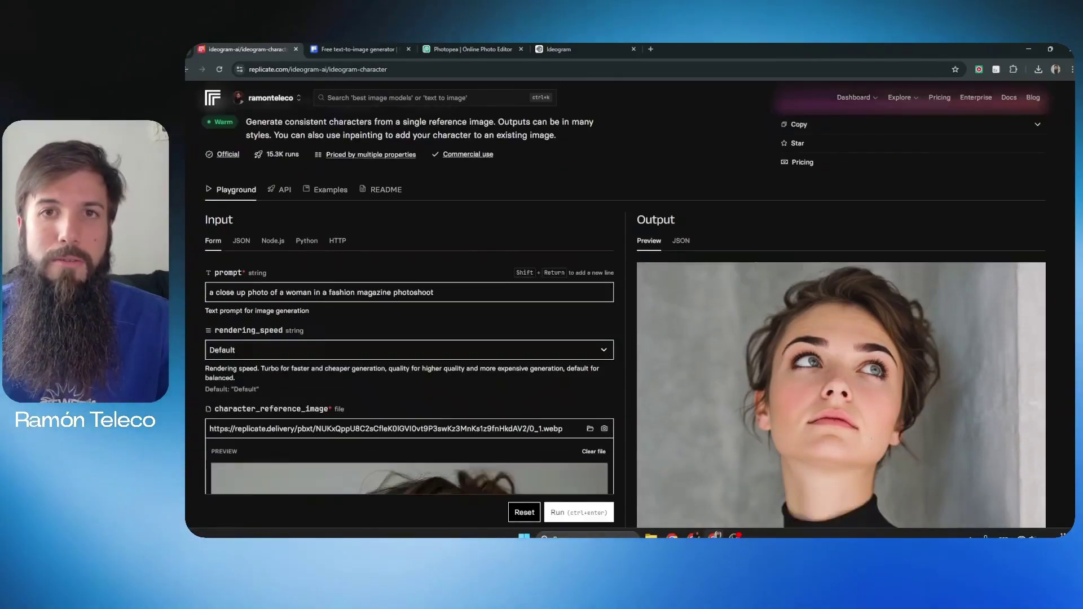
{"action": "scroll", "coordinate": [1059, 332], "scroll_direction": "down", "scroll_amount": 6}
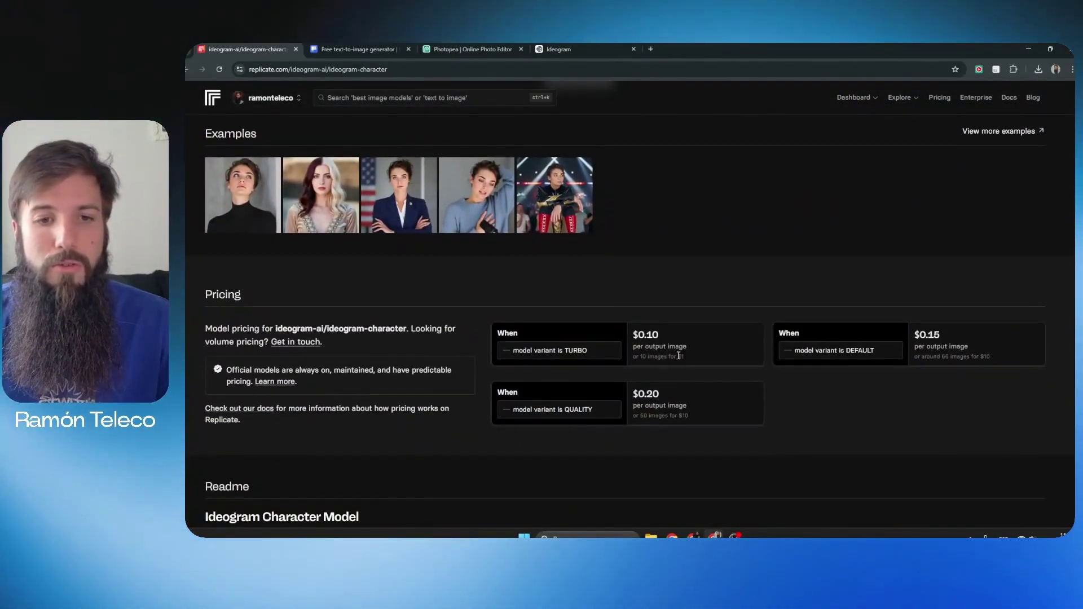
{"action": "double_click", "coordinate": [636, 335]}
{"action": "left_click", "coordinate": [656, 386]}
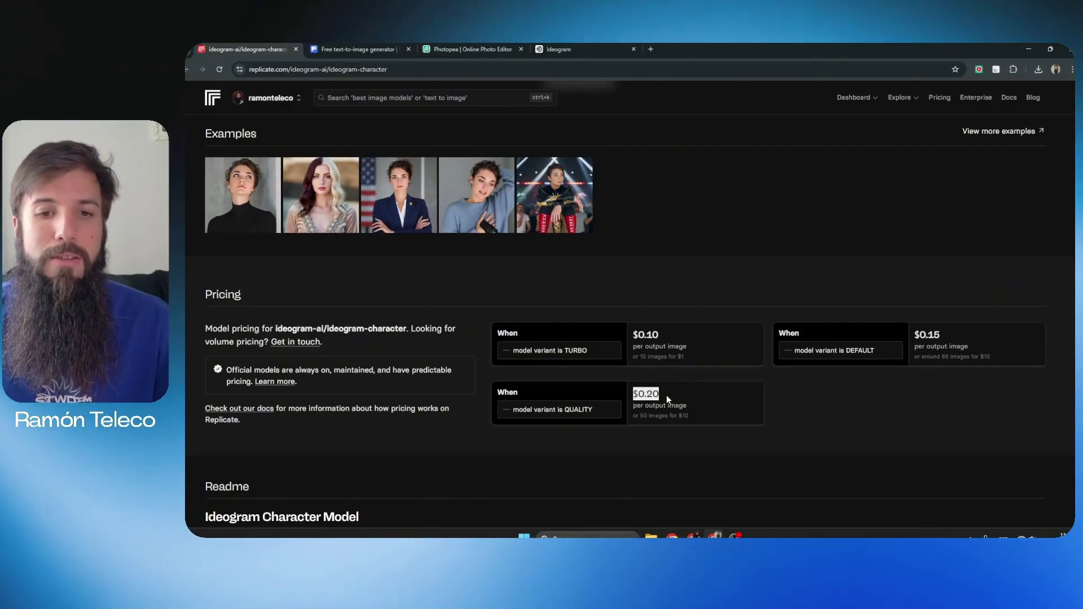
{"action": "left_click", "coordinate": [671, 400]}
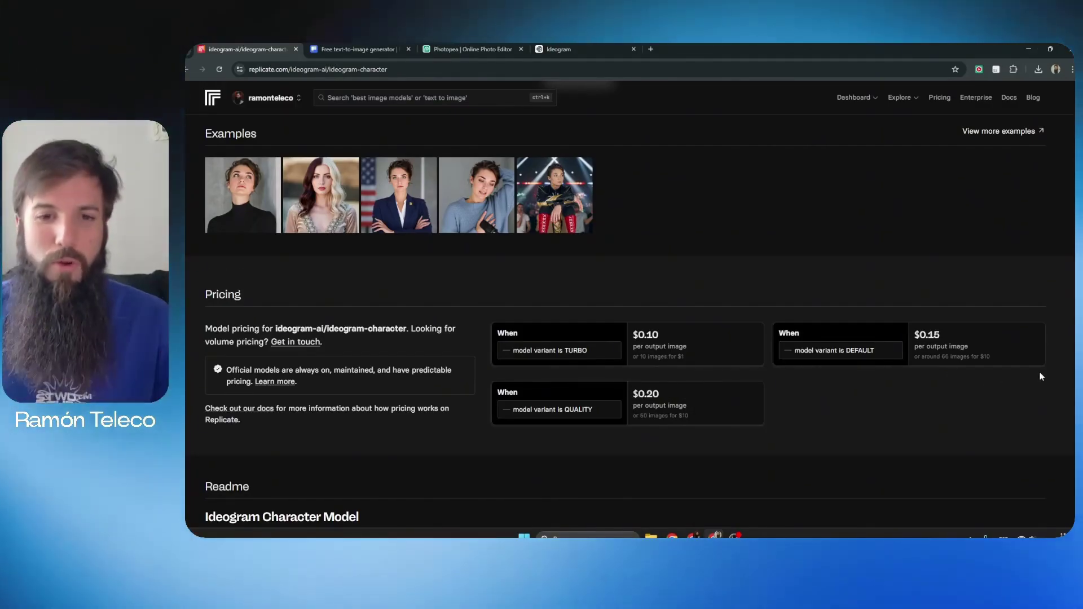
{"action": "scroll", "coordinate": [1042, 376], "scroll_direction": "up", "scroll_amount": 1}
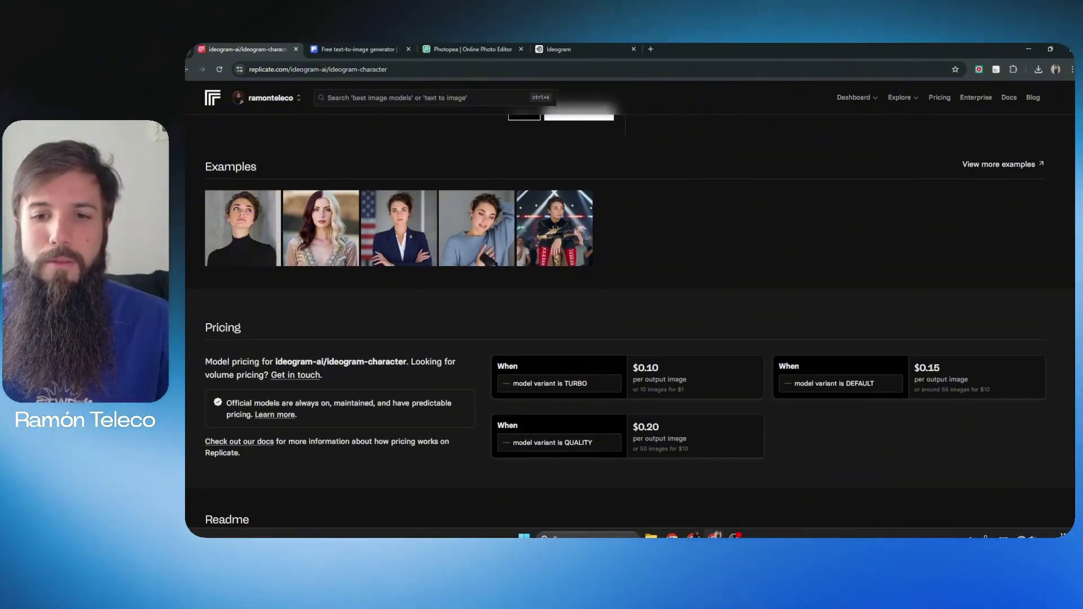
{"action": "scroll", "coordinate": [1041, 376], "scroll_direction": "up", "scroll_amount": 15}
{"action": "scroll", "coordinate": [1041, 376], "scroll_direction": "down", "scroll_amount": 10}
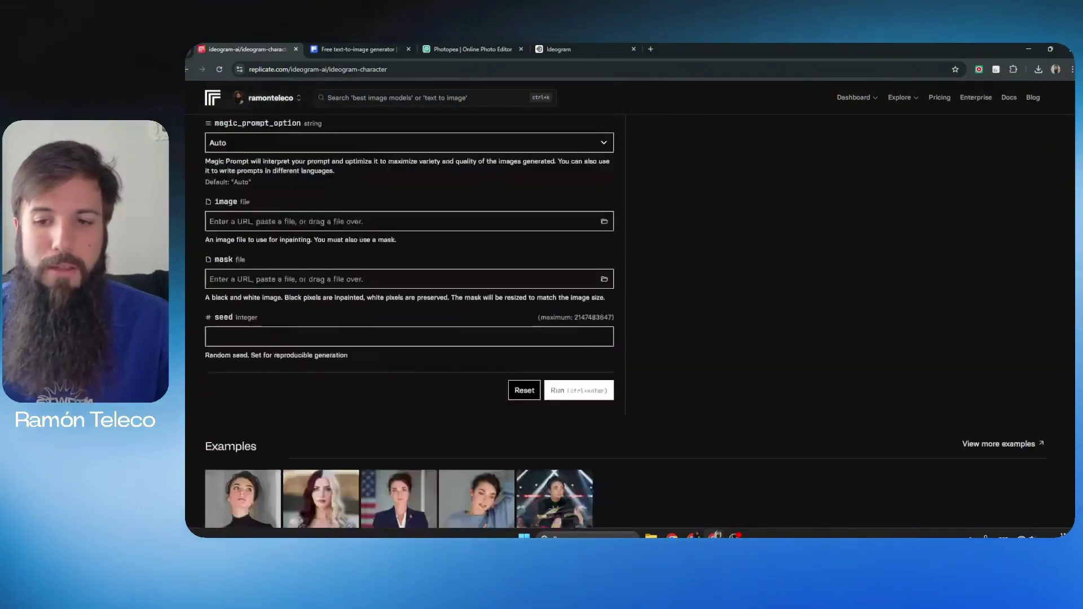
{"action": "scroll", "coordinate": [629, 315], "scroll_direction": "down", "scroll_amount": 2}
{"action": "scroll", "coordinate": [629, 316], "scroll_direction": "down", "scroll_amount": 4}
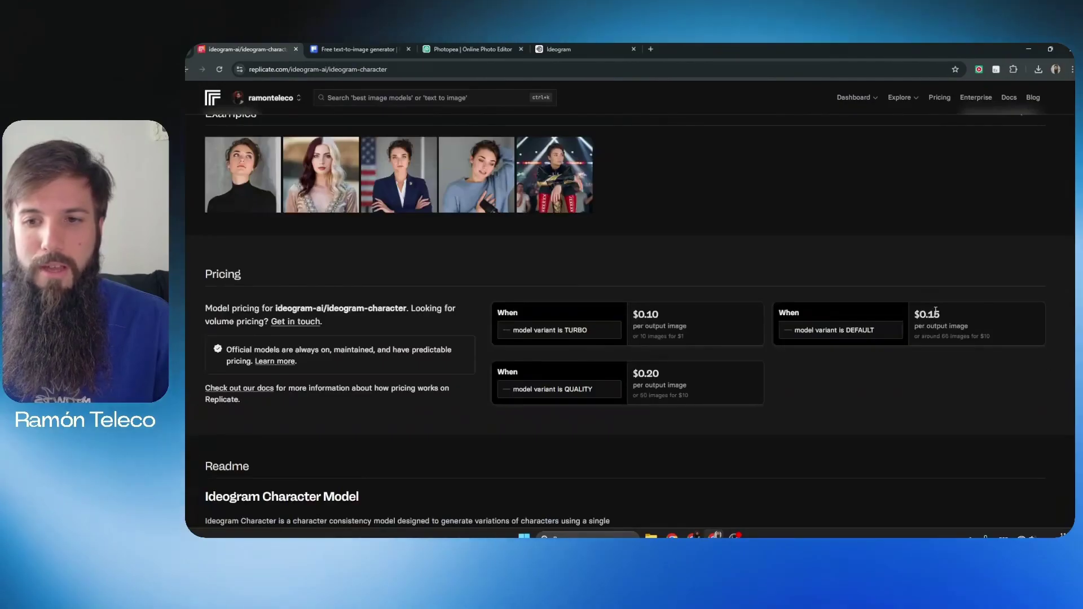
Set the model's rendering speed to Quality.
{"action": "scroll", "coordinate": [925, 323], "scroll_direction": "up", "scroll_amount": 15}
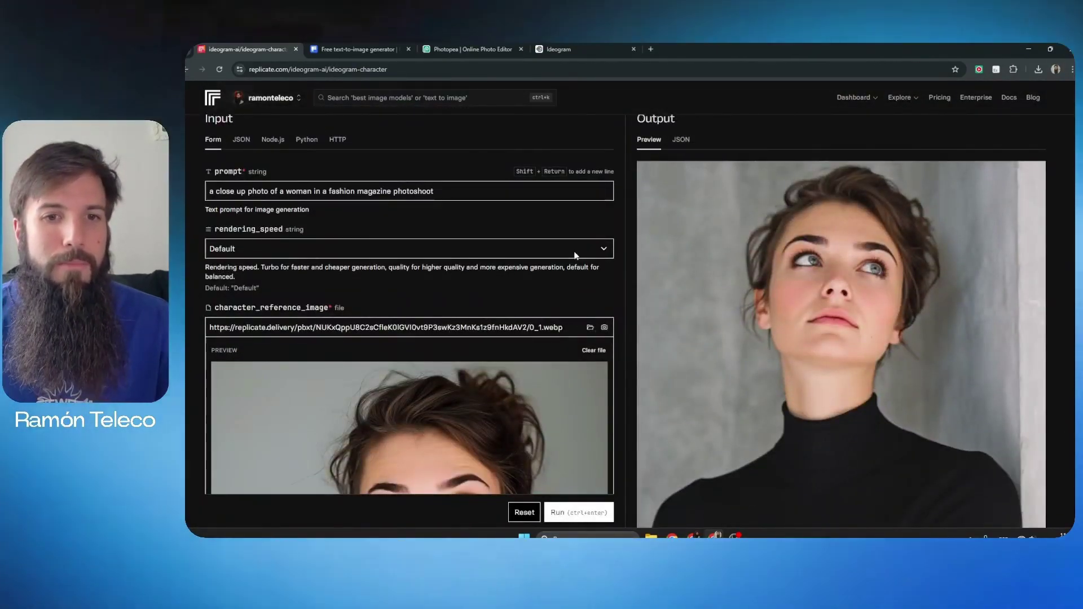
{"action": "left_click", "coordinate": [517, 251]}
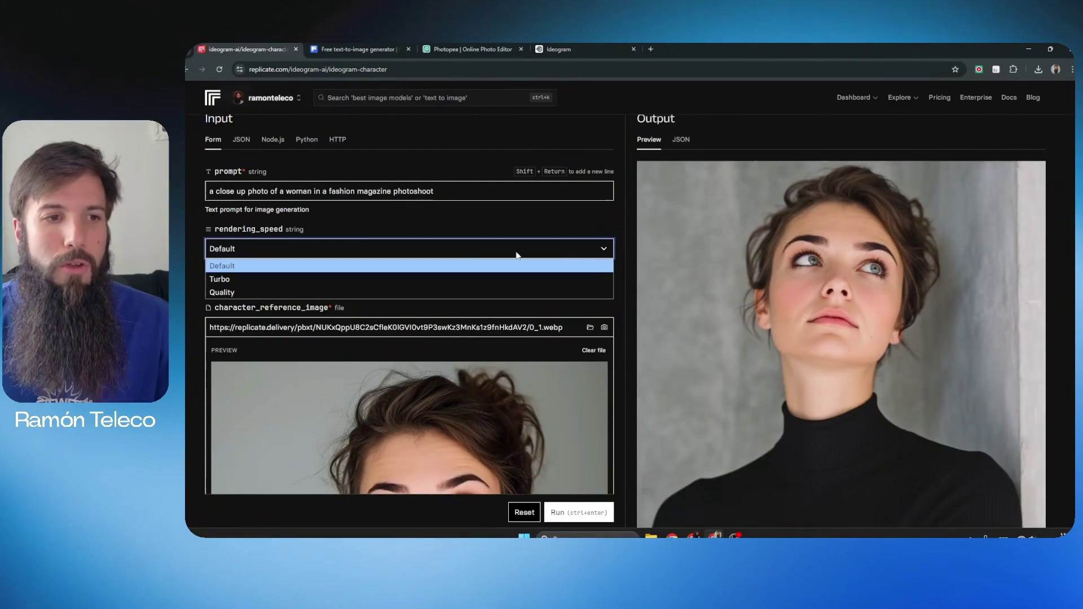
{"action": "left_click", "coordinate": [218, 293]}
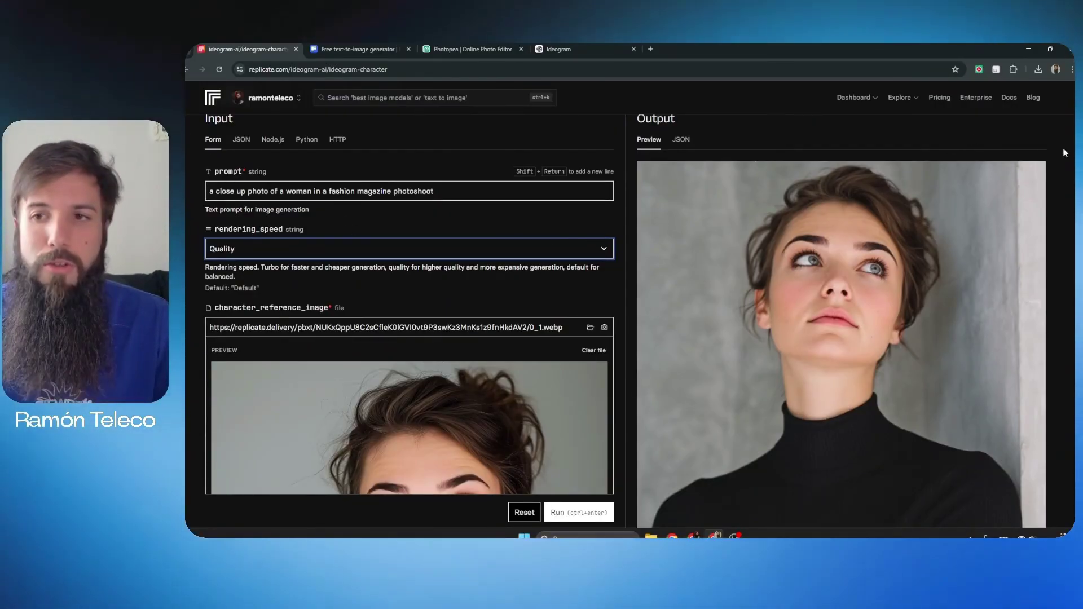
Replace the sample character reference image with the photo of the bearded man against a blue background.
{"action": "scroll", "coordinate": [1064, 152], "scroll_direction": "down", "scroll_amount": 3}
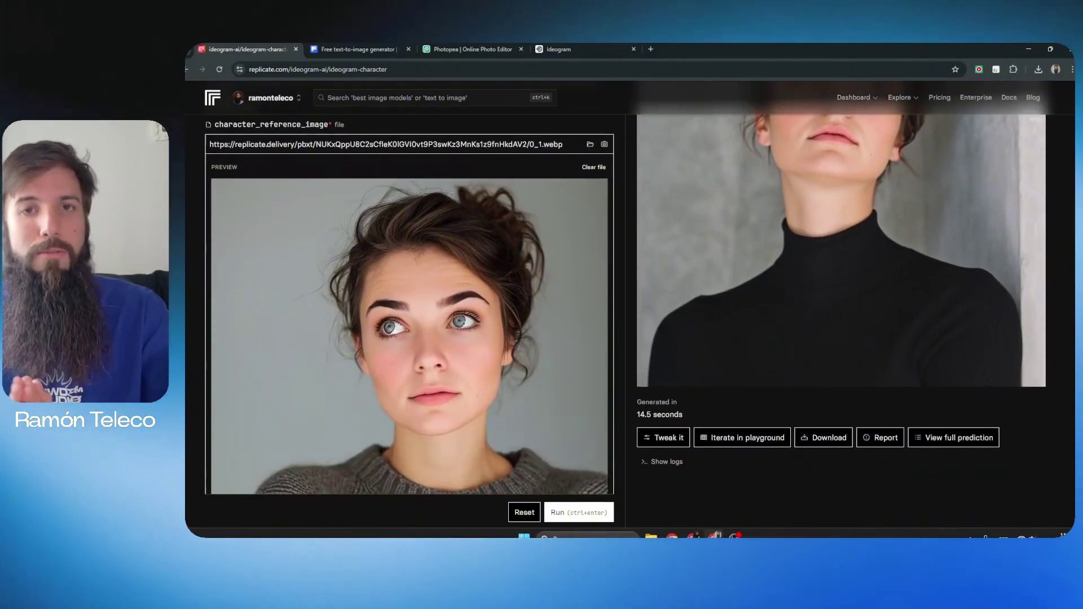
{"action": "scroll", "coordinate": [630, 316], "scroll_direction": "up", "scroll_amount": 1}
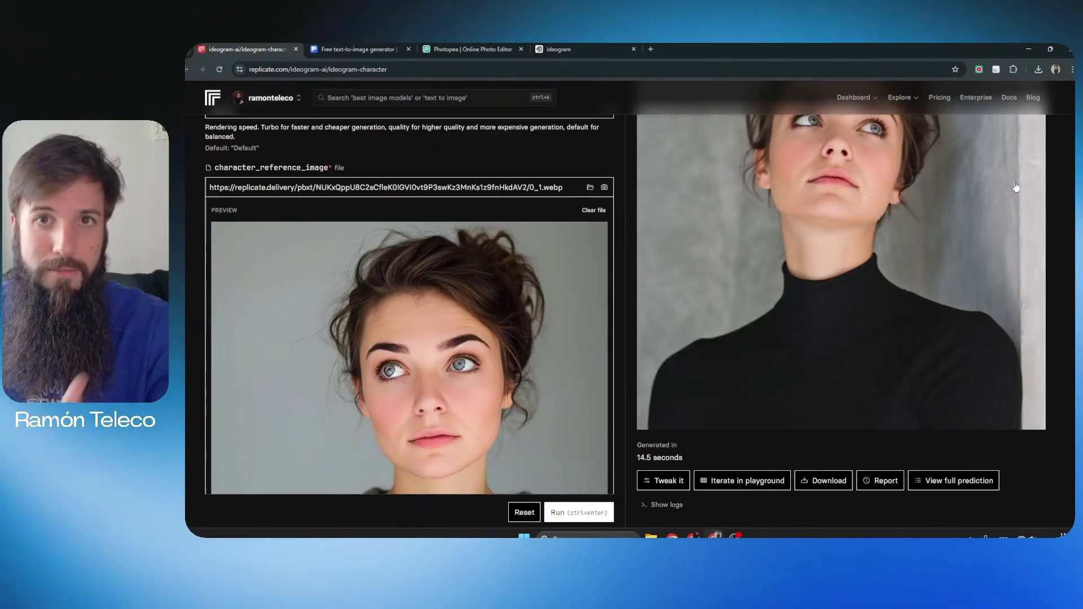
{"action": "scroll", "coordinate": [450, 217], "scroll_direction": "up", "scroll_amount": 2}
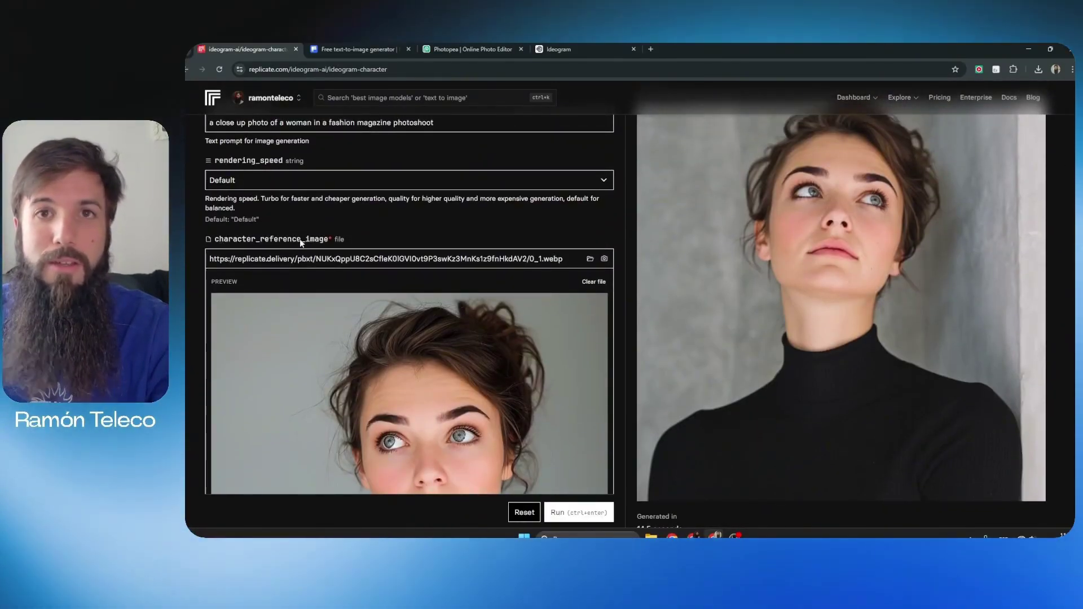
{"action": "left_click", "coordinate": [589, 260]}
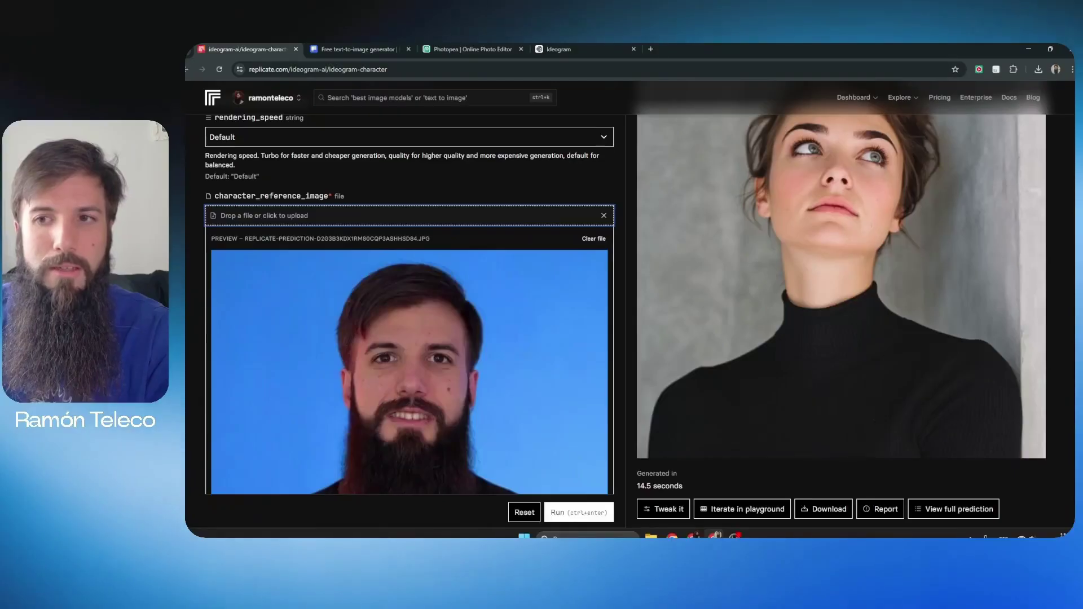
{"action": "scroll", "coordinate": [319, 355], "scroll_direction": "down", "scroll_amount": 3}
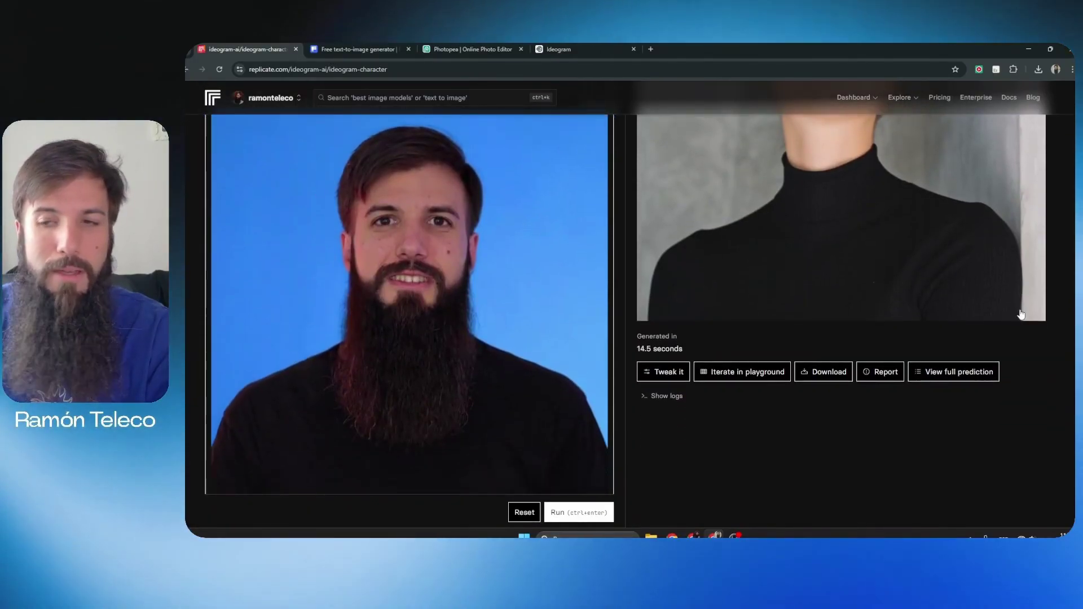
Set the character style type to Realistic.
{"action": "scroll", "coordinate": [790, 316], "scroll_direction": "down", "scroll_amount": 2}
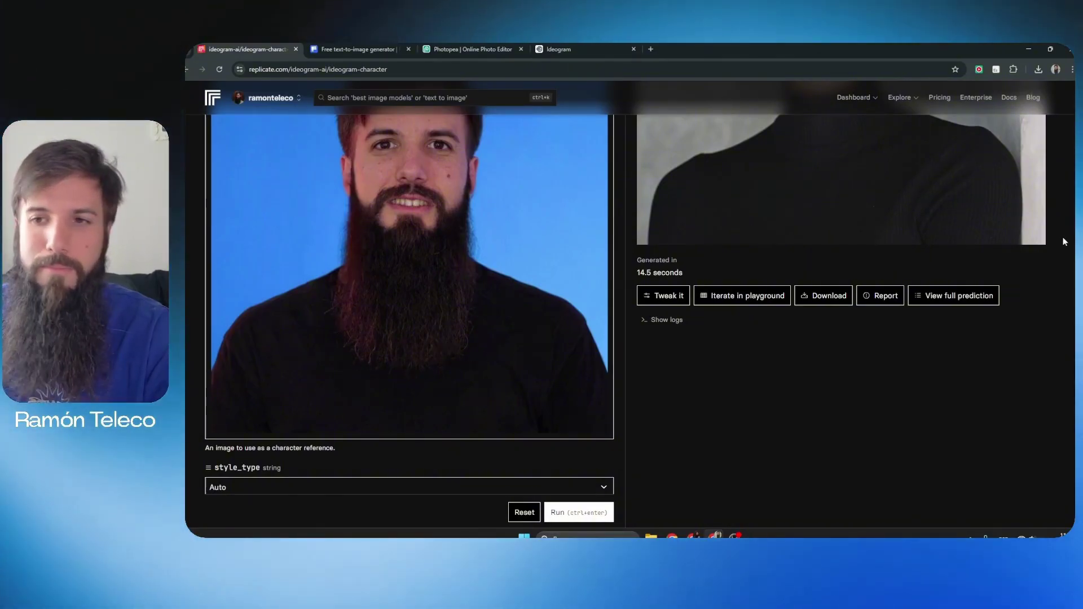
{"action": "scroll", "coordinate": [378, 383], "scroll_direction": "down", "scroll_amount": 3}
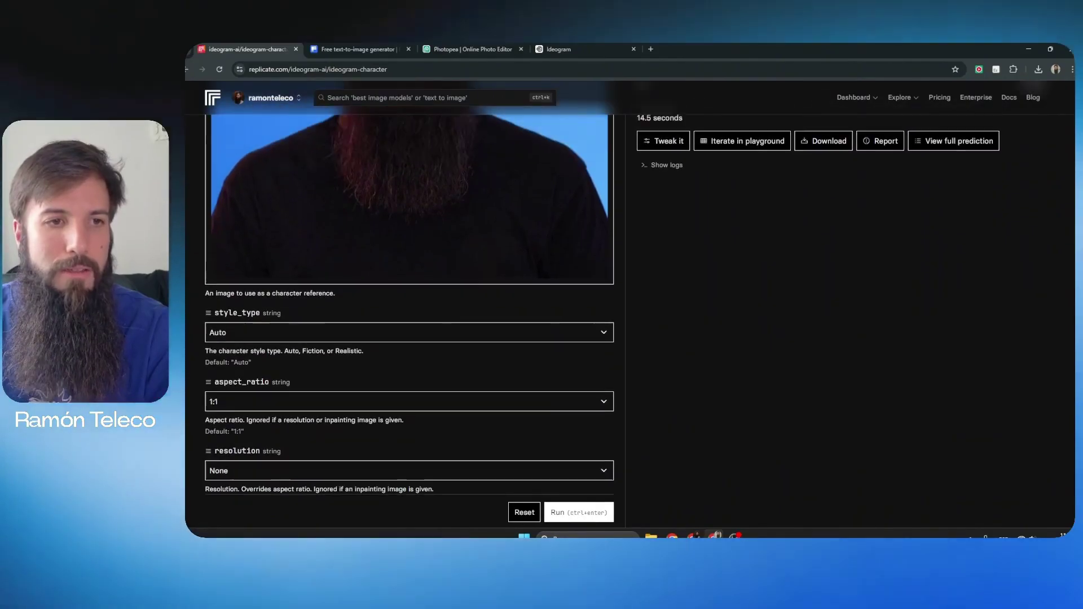
{"action": "left_click", "coordinate": [268, 334]}
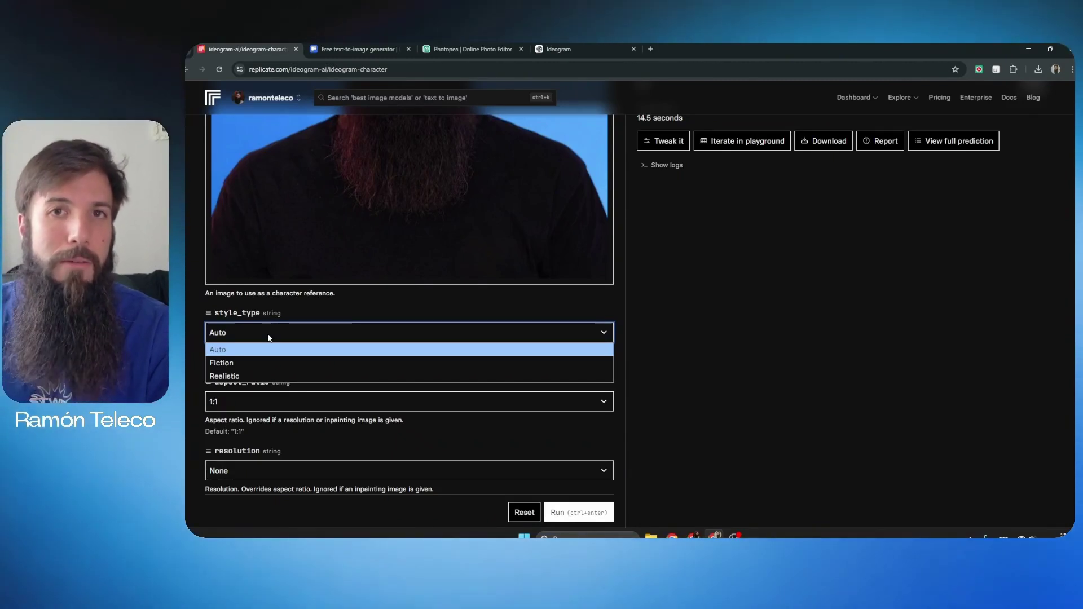
{"action": "left_click", "coordinate": [224, 376]}
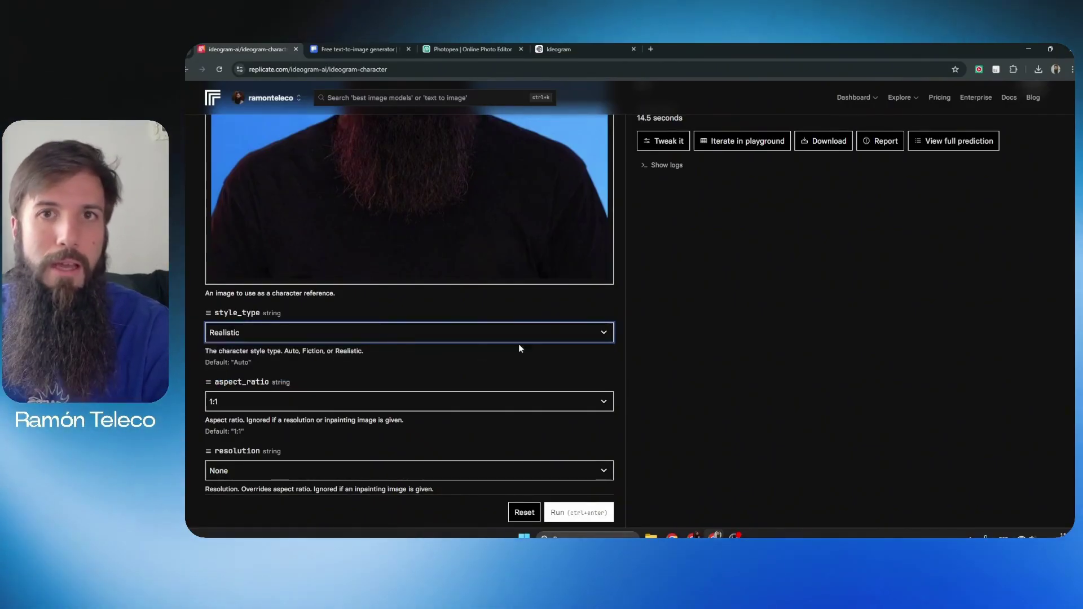
Switch to Freepik and download the image of the Pink Panther talking with the long-bearded man as PNG.
{"action": "scroll", "coordinate": [409, 316], "scroll_direction": "down", "scroll_amount": 3}
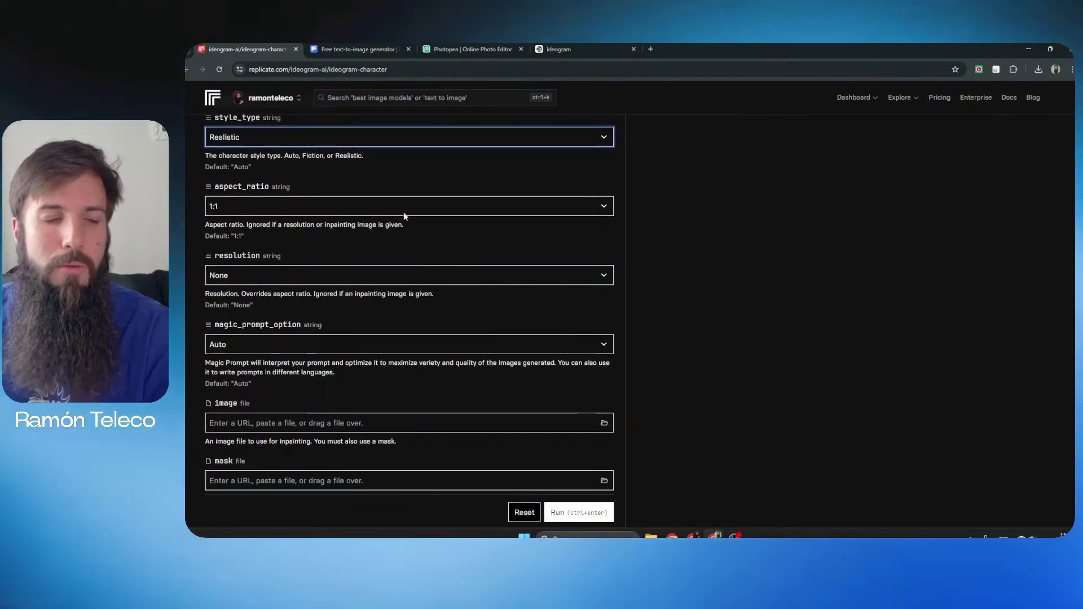
{"action": "scroll", "coordinate": [662, 364], "scroll_direction": "down", "scroll_amount": 2}
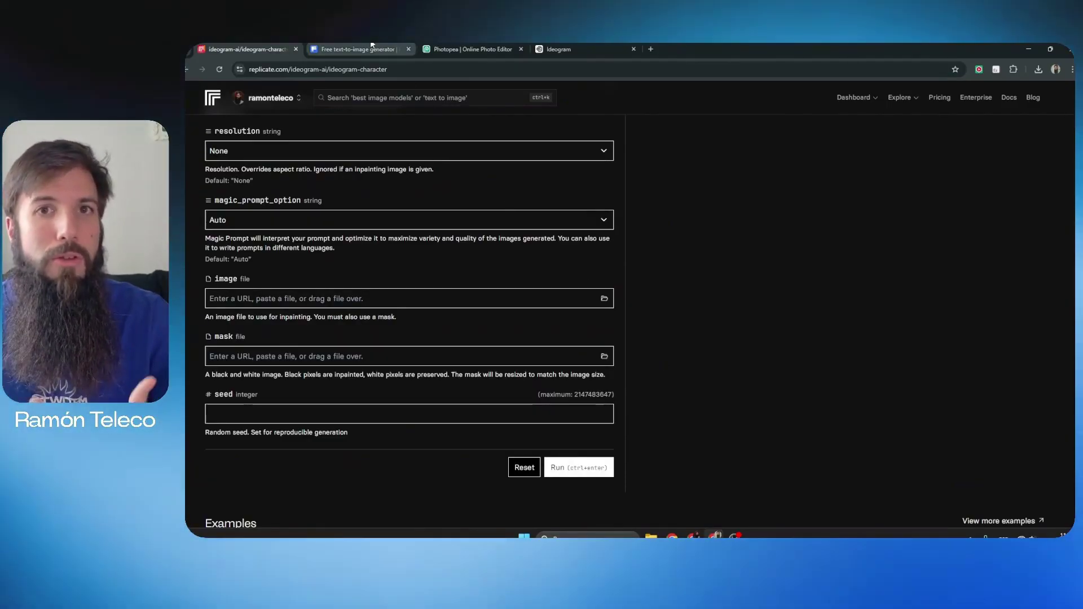
{"action": "left_click", "coordinate": [372, 49]}
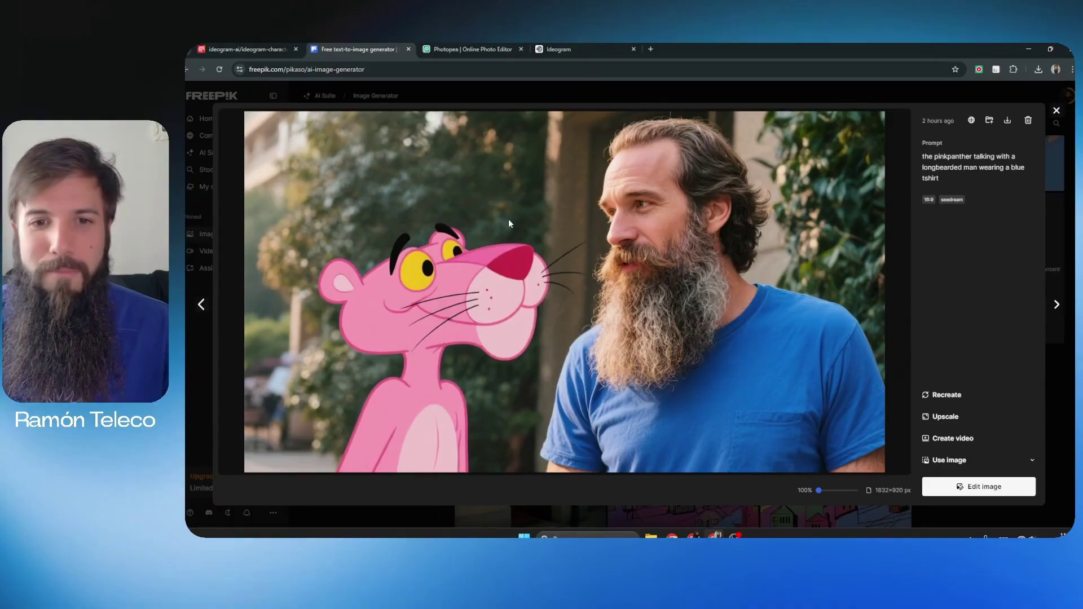
{"action": "left_click", "coordinate": [1006, 121]}
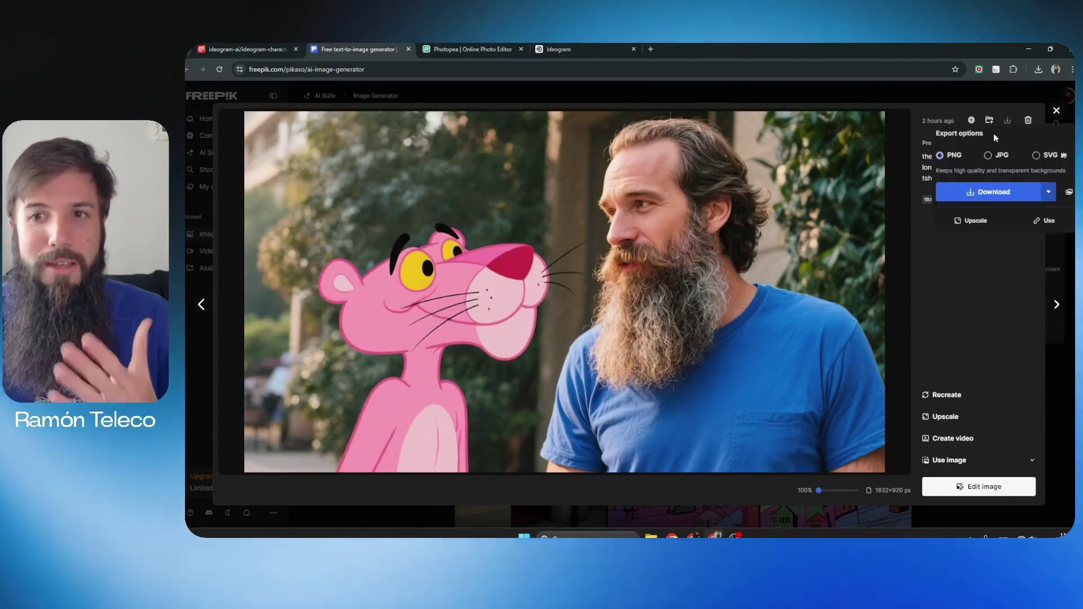
{"action": "left_click", "coordinate": [979, 189]}
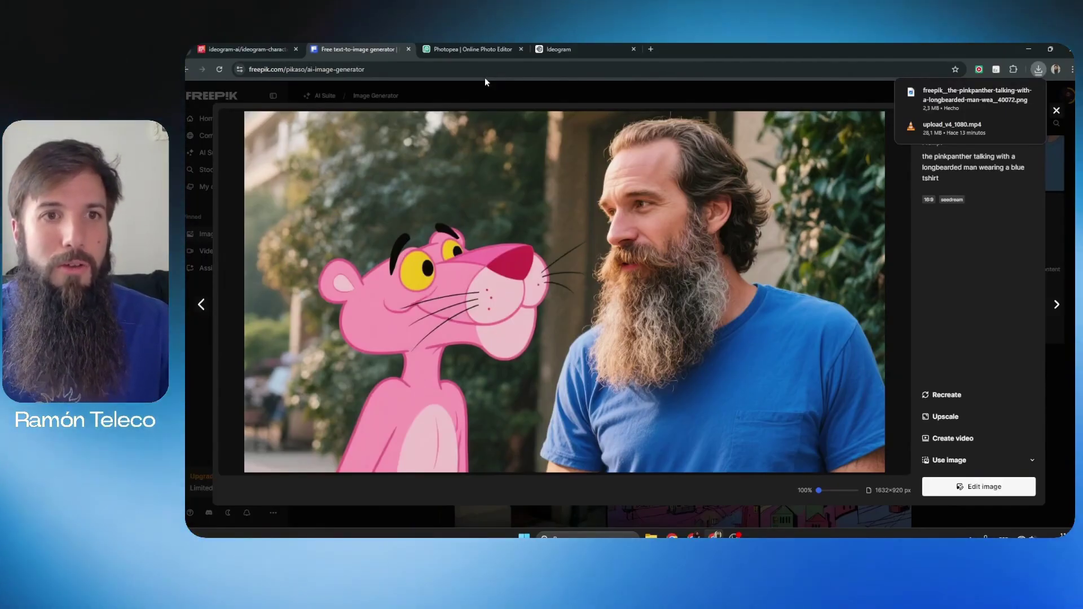
In Photopea, cover the whole Pink Panther image with a white rectangle and rasterize its layer.
{"action": "left_click", "coordinate": [481, 49]}
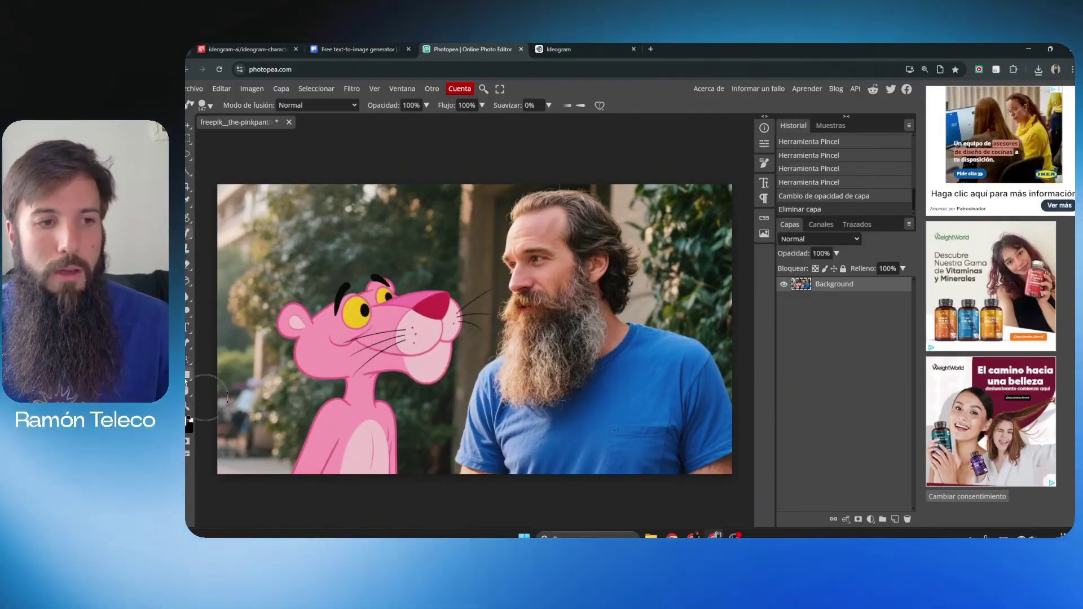
{"action": "right_click", "coordinate": [187, 382]}
{"action": "left_click", "coordinate": [210, 372]}
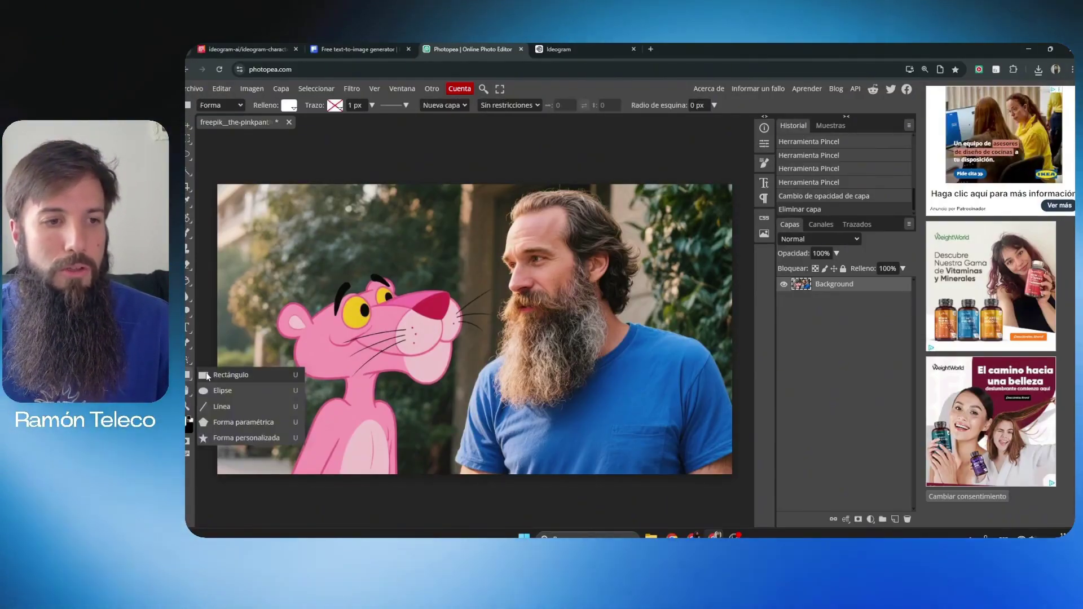
{"action": "left_click_drag", "start_coordinate": [210, 170], "coordinate": [744, 491]}
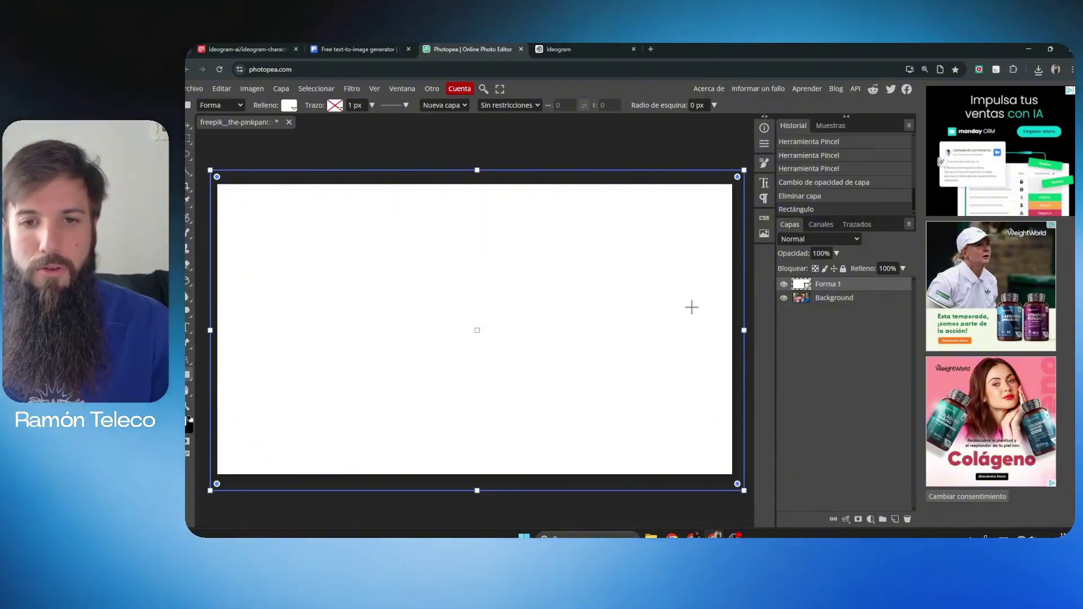
{"action": "right_click", "coordinate": [806, 285]}
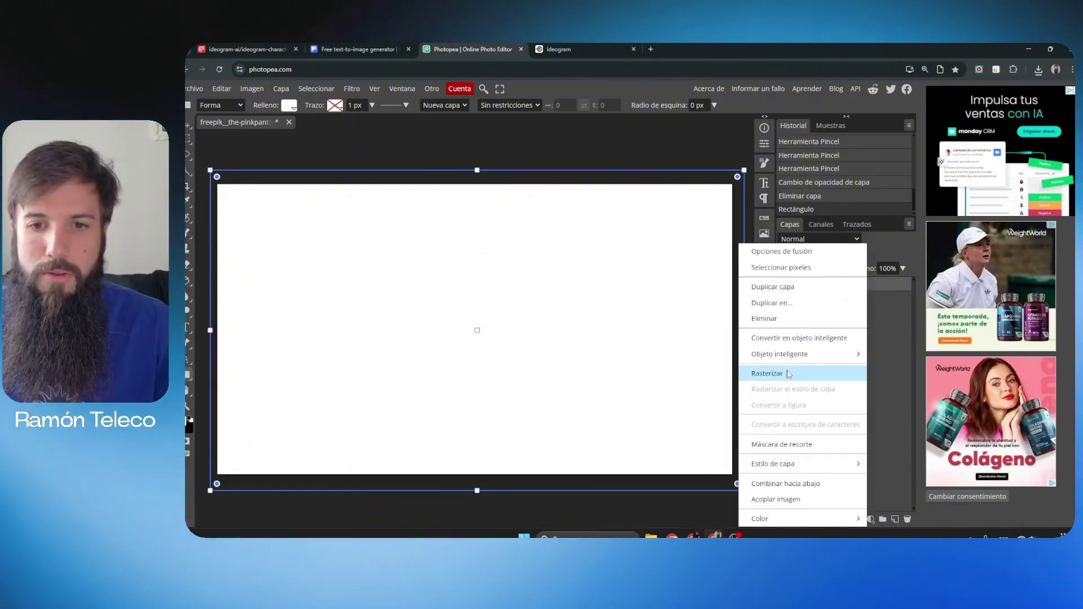
{"action": "left_click", "coordinate": [786, 373]}
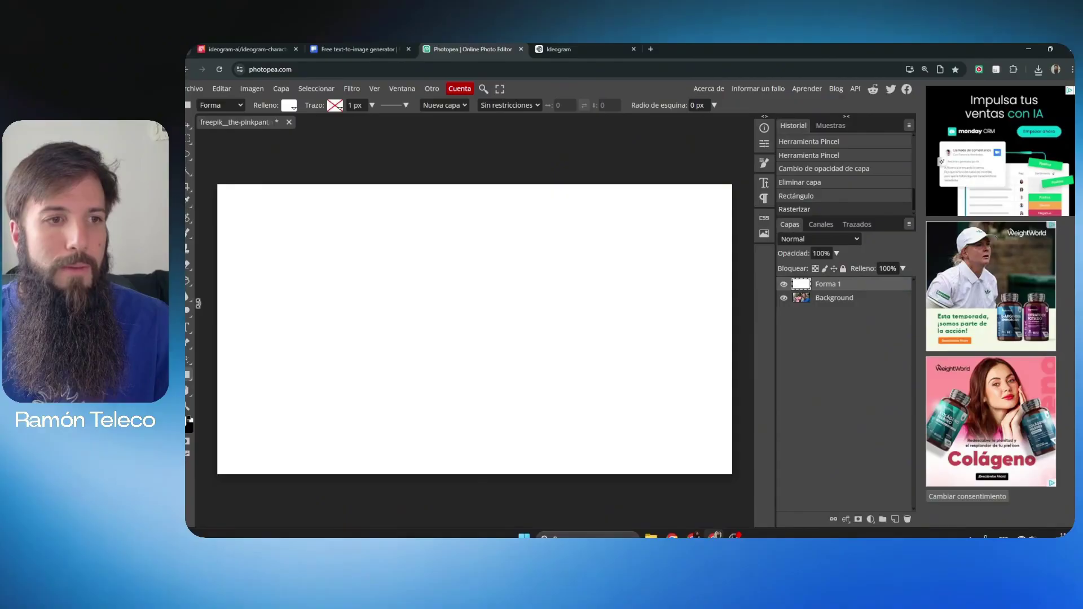
Lower the white layer's opacity to 31% and brush black over the man's entire head, hair and beard.
{"action": "key", "text": "b"}
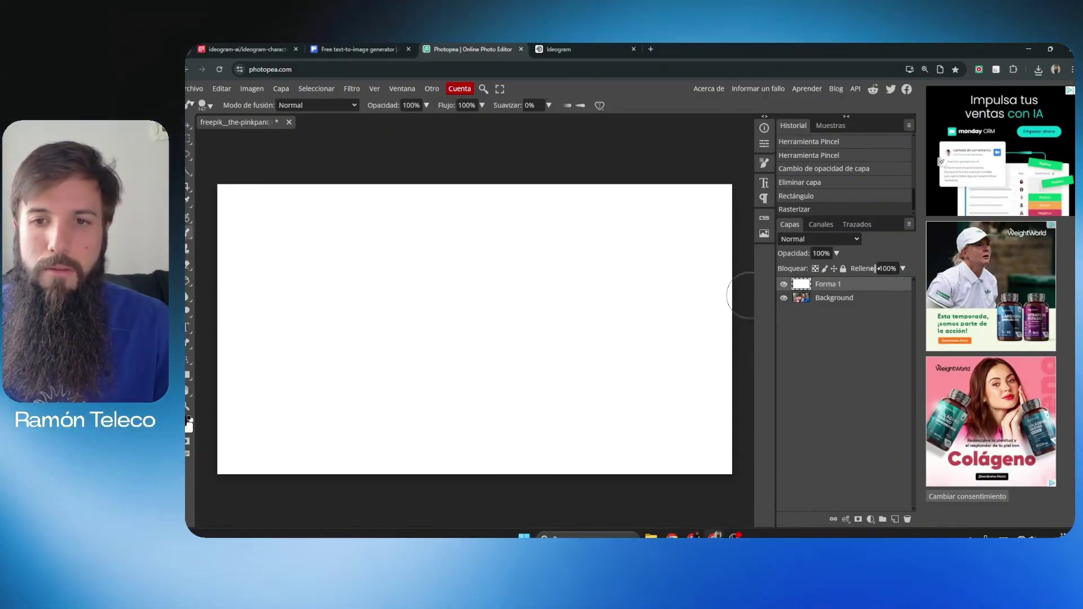
{"action": "left_click", "coordinate": [837, 253]}
{"action": "left_click_drag", "start_coordinate": [837, 268], "coordinate": [797, 270]}
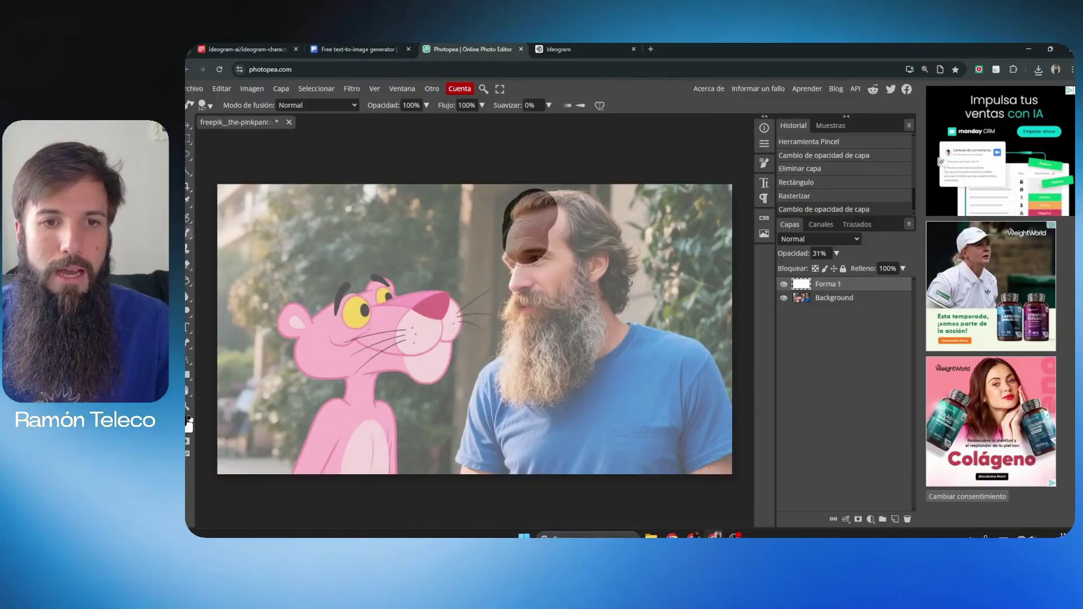
{"action": "mouse_move", "coordinate": [525, 243]}
{"action": "left_mouse_down"}
{"action": "mouse_move", "coordinate": [514, 388]}
{"action": "mouse_move", "coordinate": [575, 389]}
{"action": "mouse_move", "coordinate": [582, 350]}
{"action": "mouse_move", "coordinate": [542, 368]}
{"action": "mouse_move", "coordinate": [568, 305]}
{"action": "mouse_move", "coordinate": [568, 354]}
{"action": "mouse_move", "coordinate": [593, 320]}
{"action": "mouse_move", "coordinate": [582, 294]}
{"action": "left_mouse_up"}
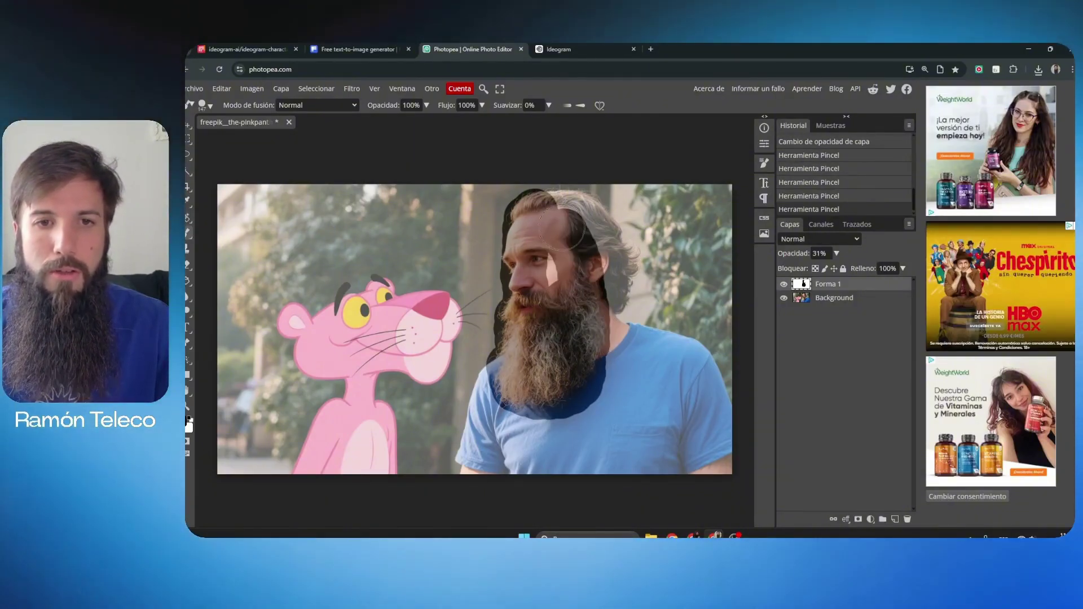
{"action": "mouse_move", "coordinate": [561, 226]}
{"action": "left_mouse_down"}
{"action": "mouse_move", "coordinate": [540, 272]}
{"action": "mouse_move", "coordinate": [551, 253]}
{"action": "mouse_move", "coordinate": [540, 260]}
{"action": "mouse_move", "coordinate": [577, 274]}
{"action": "mouse_move", "coordinate": [559, 223]}
{"action": "left_mouse_up"}
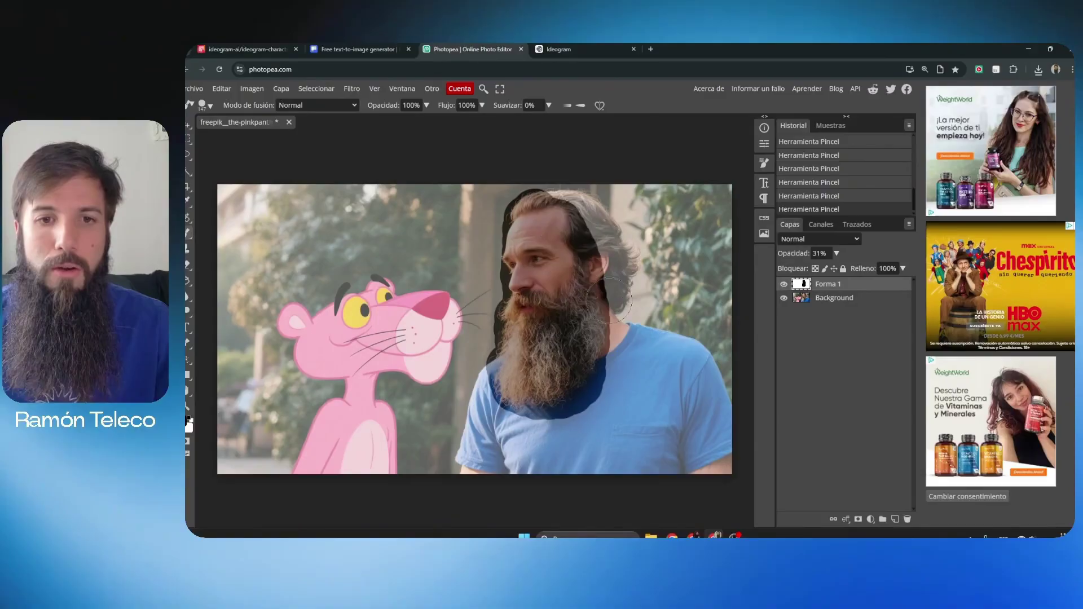
{"action": "mouse_move", "coordinate": [628, 325]}
{"action": "left_mouse_down"}
{"action": "mouse_move", "coordinate": [596, 336]}
{"action": "mouse_move", "coordinate": [584, 363]}
{"action": "mouse_move", "coordinate": [599, 330]}
{"action": "mouse_move", "coordinate": [584, 345]}
{"action": "mouse_move", "coordinate": [605, 306]}
{"action": "left_mouse_up"}
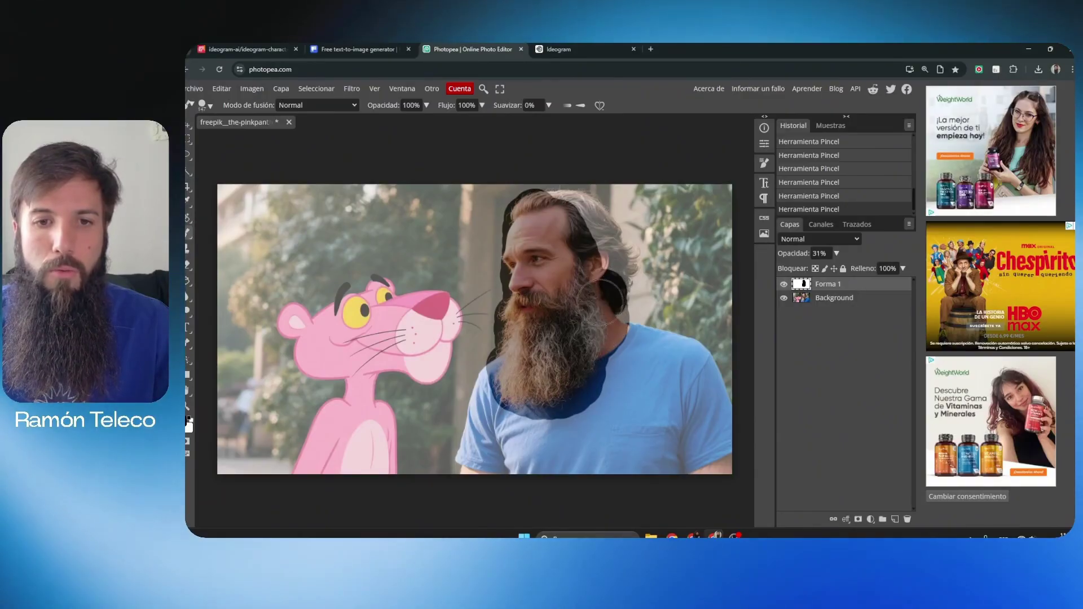
{"action": "mouse_move", "coordinate": [612, 258]}
{"action": "left_mouse_down"}
{"action": "mouse_move", "coordinate": [623, 248]}
{"action": "mouse_move", "coordinate": [609, 270]}
{"action": "left_mouse_up"}
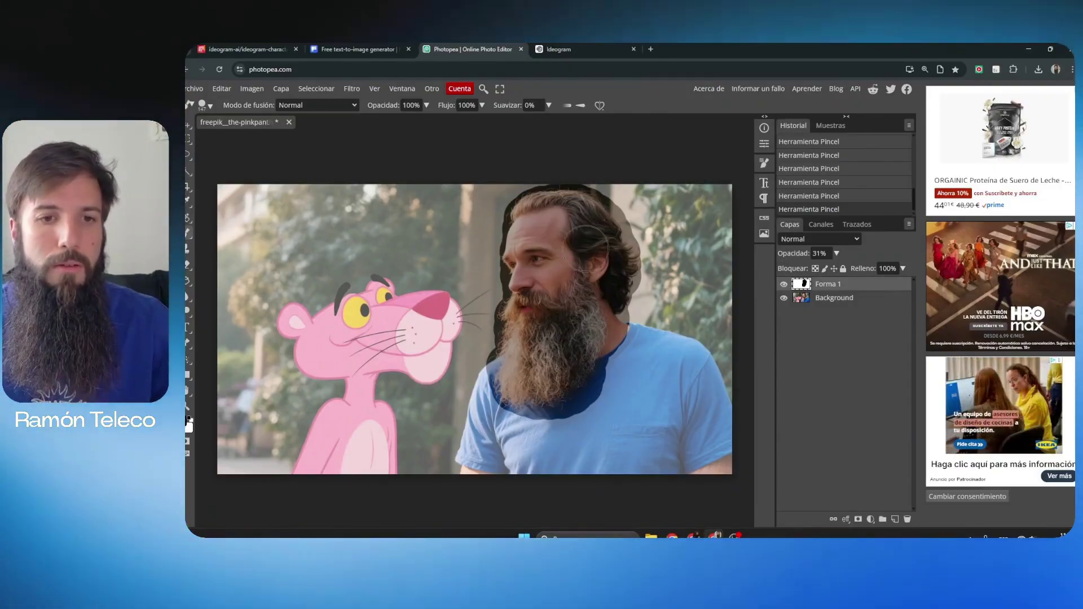
Set the mask layer's opacity to 100% and export the black-and-white mask as PNG.
{"action": "left_click", "coordinate": [837, 253]}
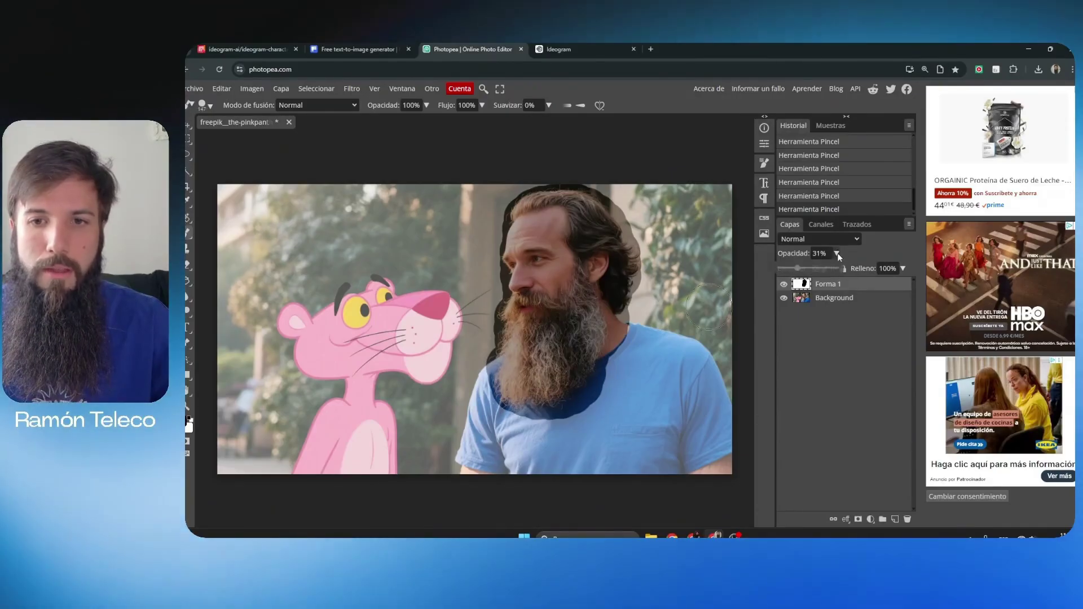
{"action": "left_click_drag", "start_coordinate": [800, 270], "coordinate": [873, 265]}
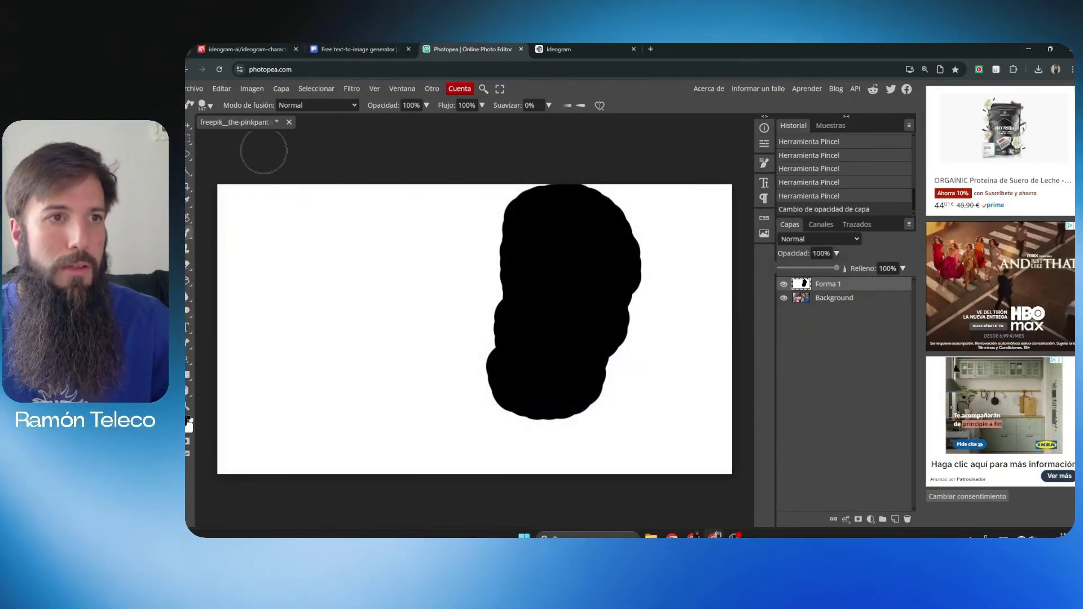
{"action": "left_click", "coordinate": [194, 88]}
{"action": "mouse_move", "coordinate": [248, 241]}
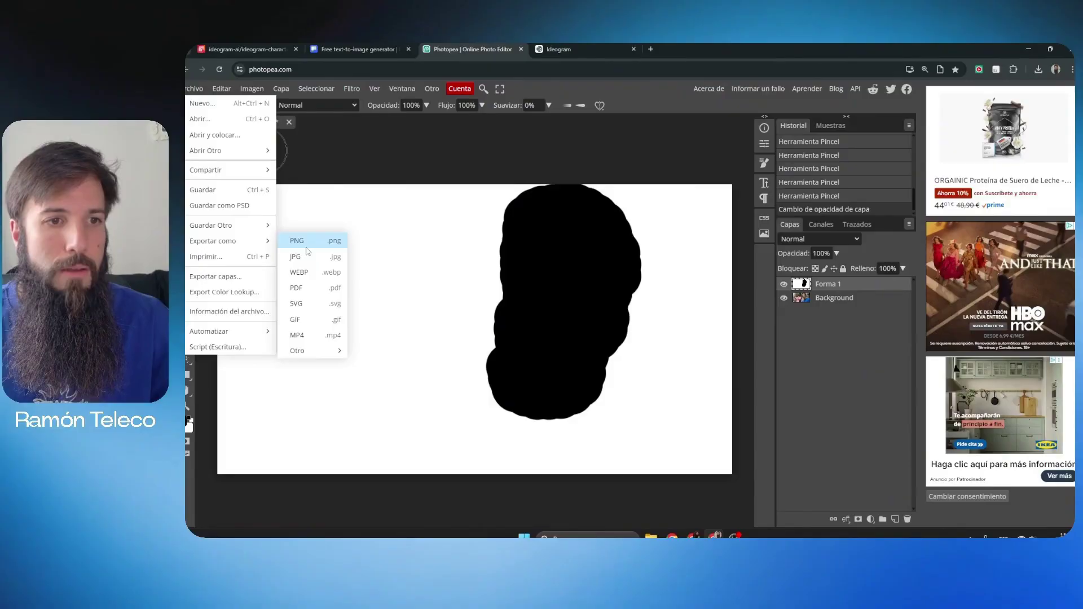
{"action": "left_click", "coordinate": [307, 242]}
{"action": "left_click", "coordinate": [563, 316]}
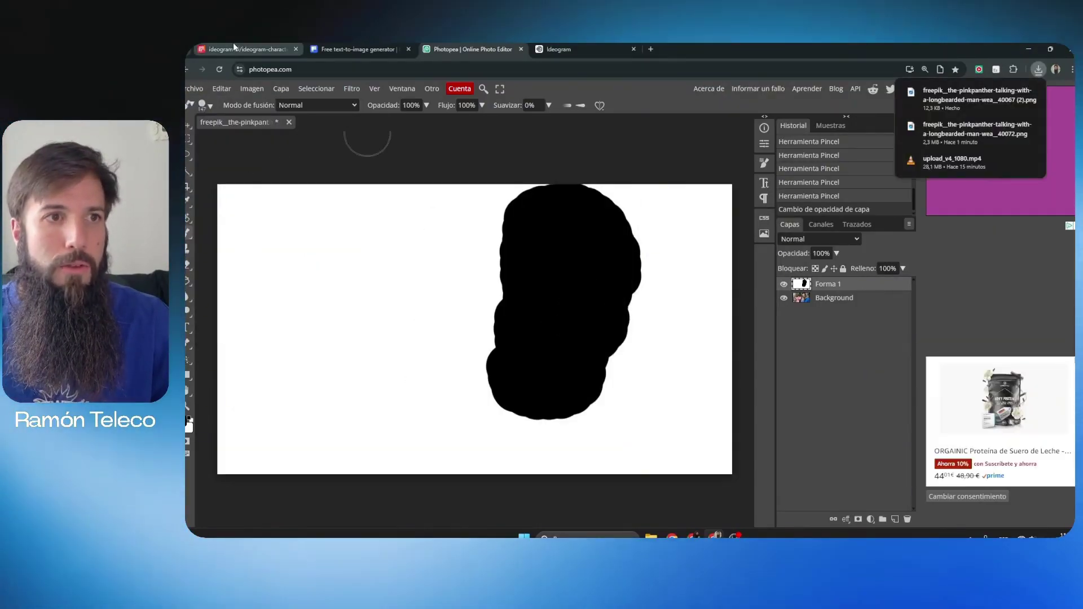
Back in Replicate, load the downloaded Pink Panther picture ending in 40072.png as the inpainting image.
{"action": "left_click", "coordinate": [232, 47]}
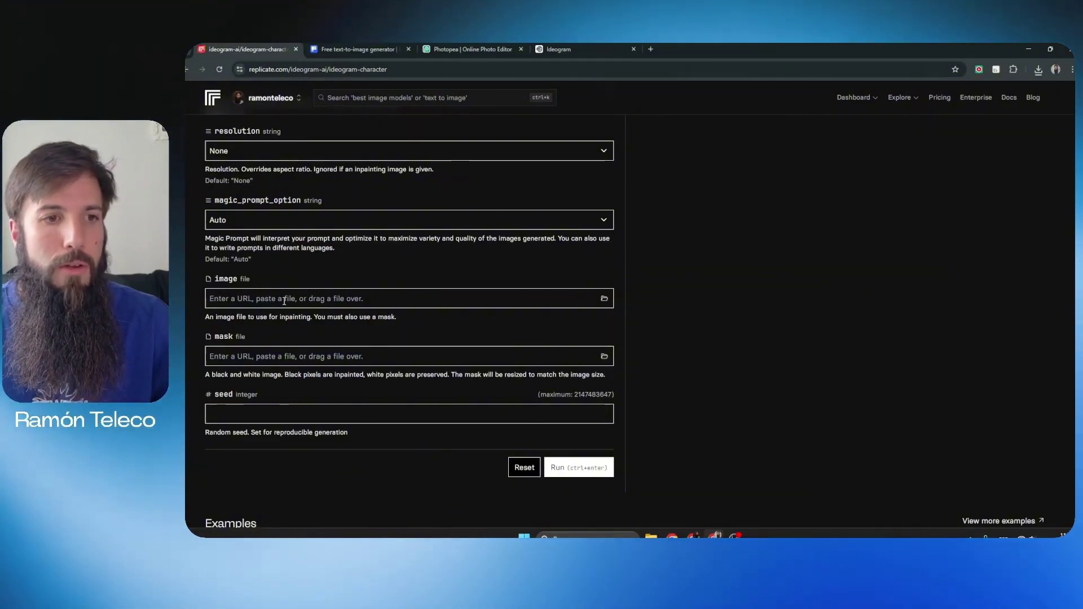
{"action": "left_click", "coordinate": [604, 298]}
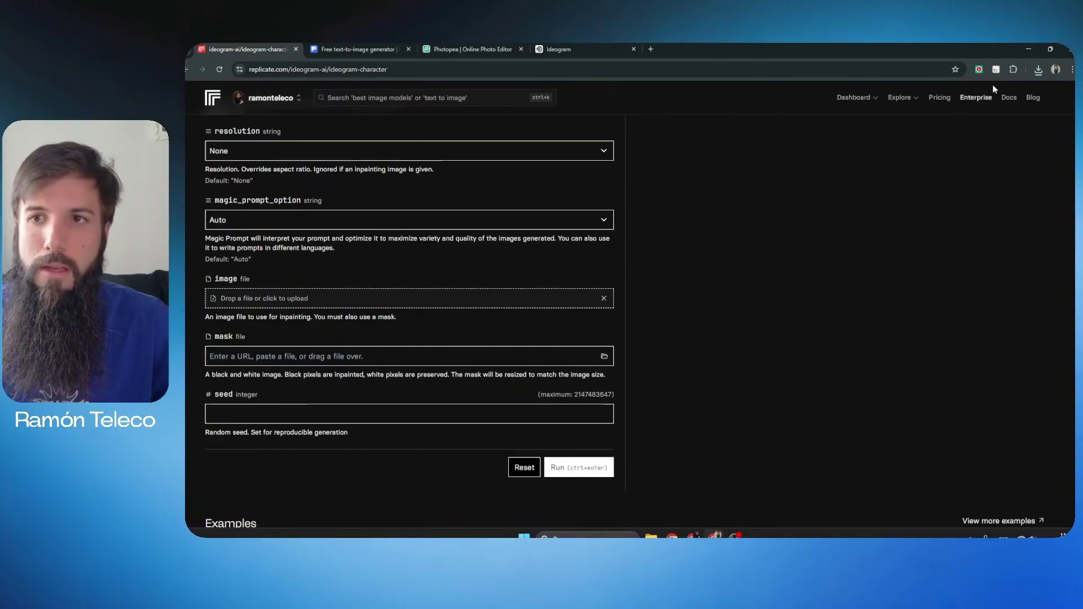
{"action": "left_click", "coordinate": [1038, 69]}
{"action": "left_click_drag", "start_coordinate": [970, 150], "coordinate": [678, 251]}
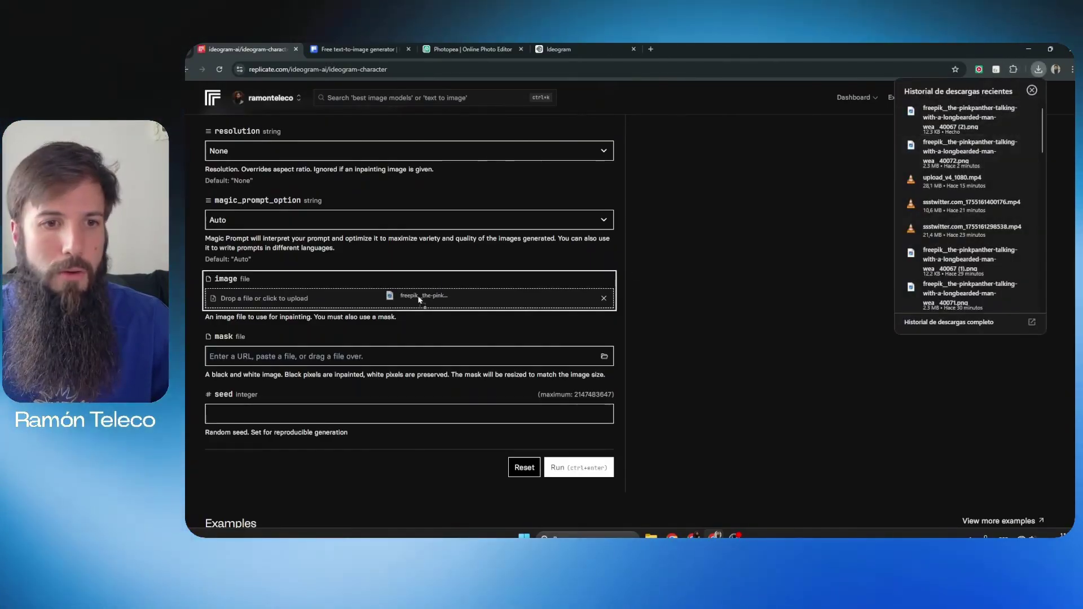
{"action": "left_click_drag", "start_coordinate": [421, 299], "coordinate": [418, 295]}
Load the exported black-and-white picture ending in 40067 (2).png as the inpainting mask.
{"action": "scroll", "coordinate": [846, 335], "scroll_direction": "down", "scroll_amount": 3}
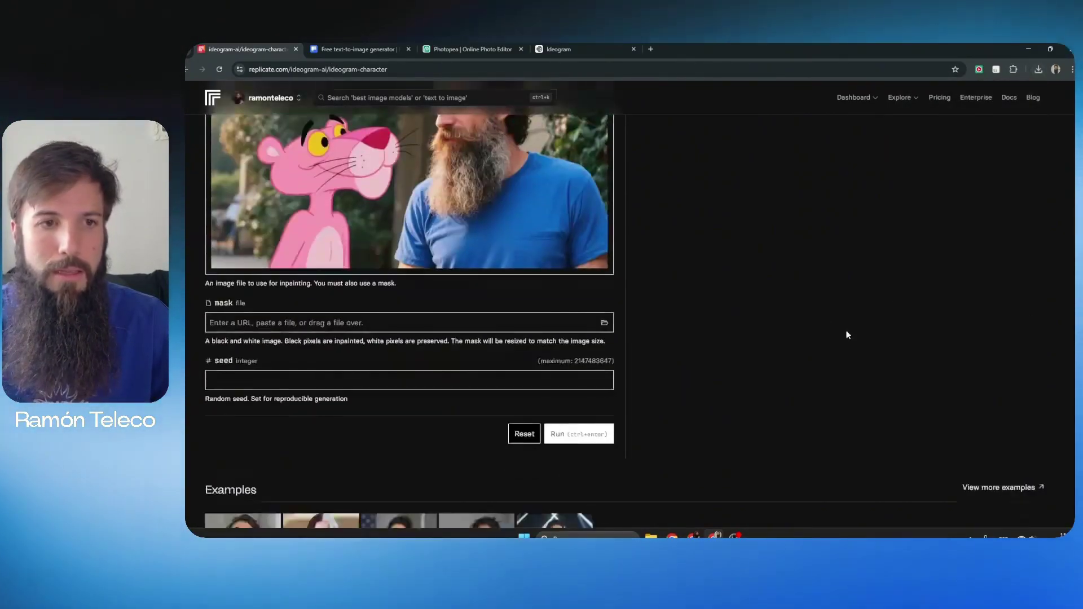
{"action": "left_click", "coordinate": [604, 323]}
{"action": "left_click", "coordinate": [1038, 69]}
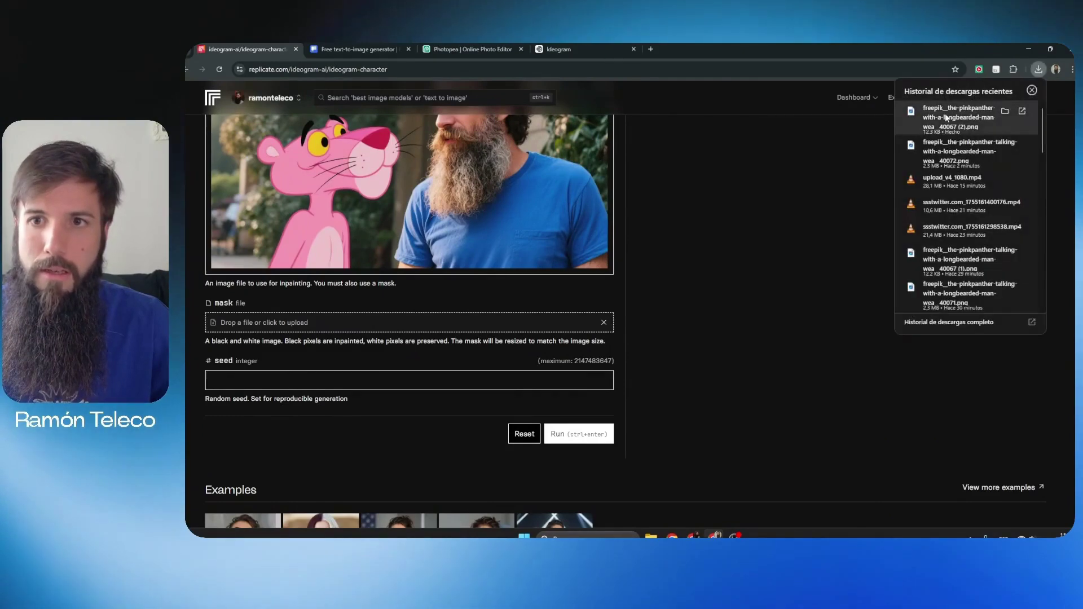
{"action": "left_click_drag", "start_coordinate": [970, 117], "coordinate": [451, 322]}
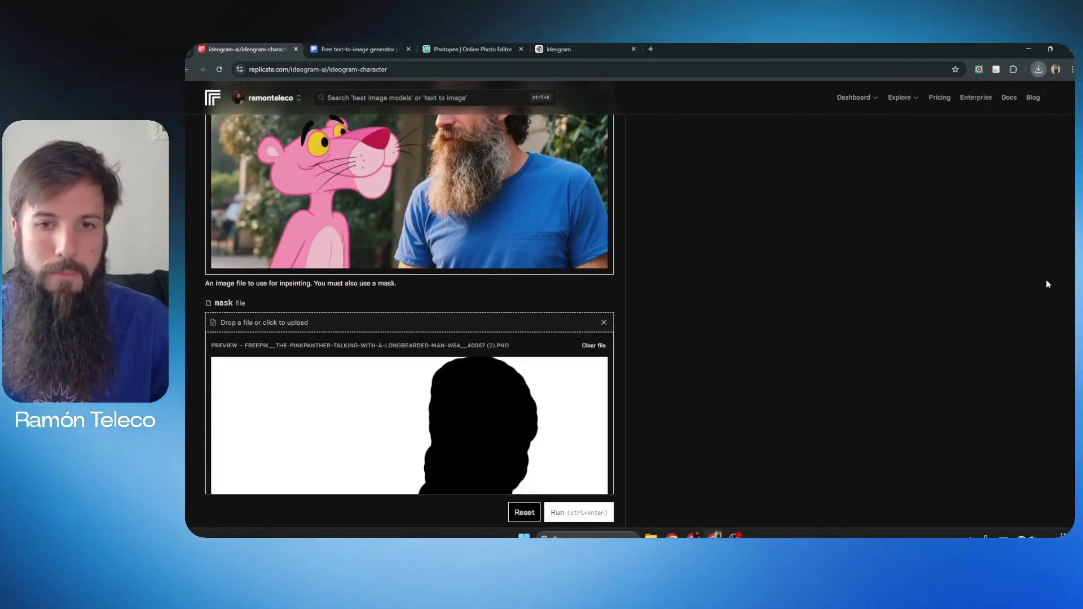
{"action": "scroll", "coordinate": [451, 366], "scroll_direction": "down", "scroll_amount": 1}
{"action": "scroll", "coordinate": [409, 305], "scroll_direction": "down", "scroll_amount": 2}
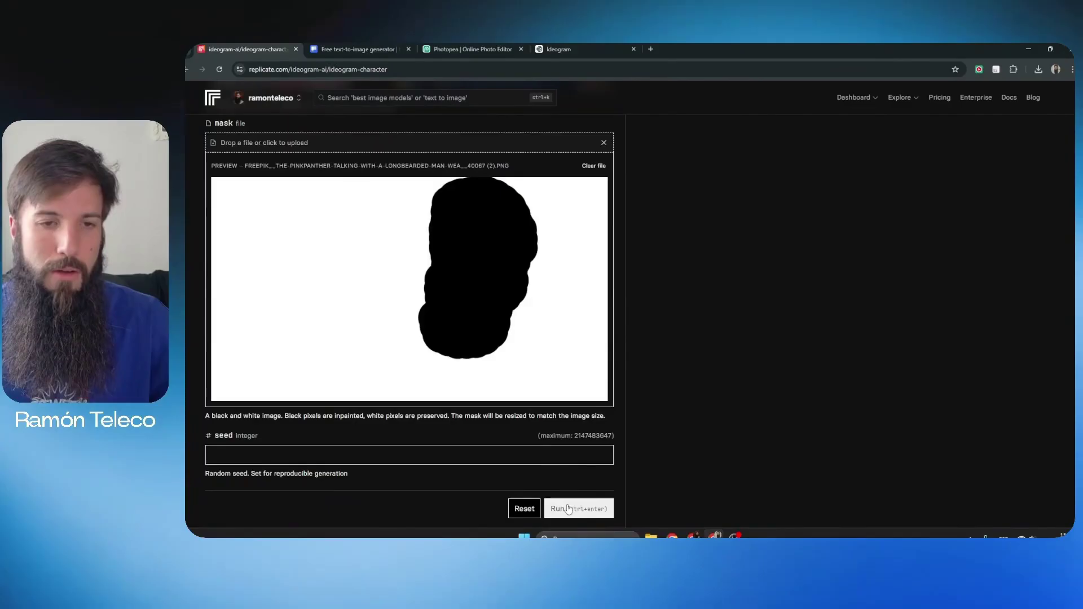
Change the prompt to "a close up photo of a longbearded young man smiling, looking at the camera".
{"action": "scroll", "coordinate": [409, 305], "scroll_direction": "up", "scroll_amount": 15}
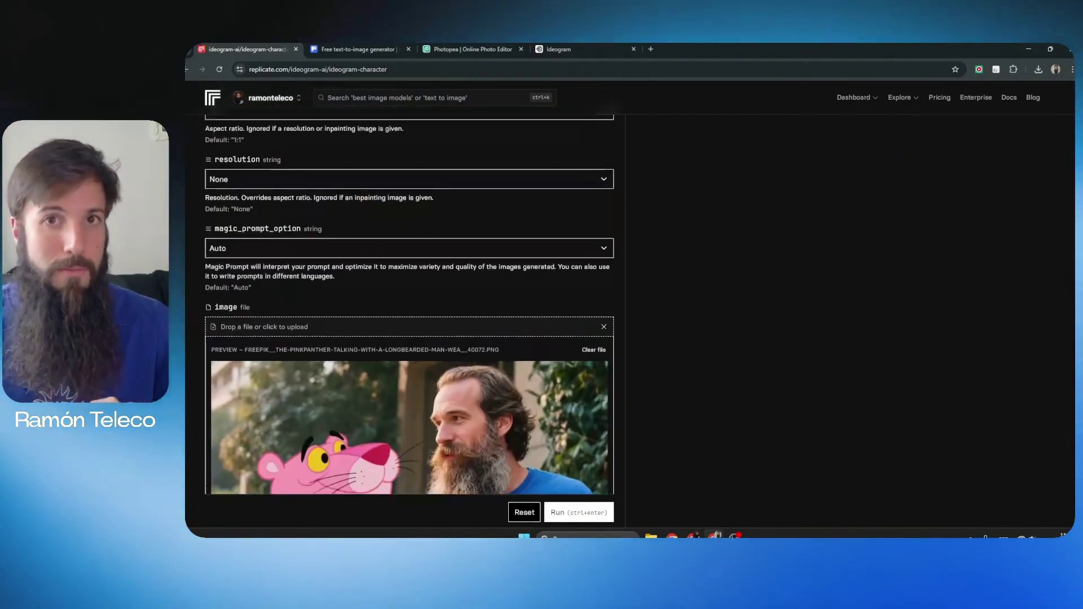
{"action": "scroll", "coordinate": [216, 213], "scroll_direction": "up", "scroll_amount": 10}
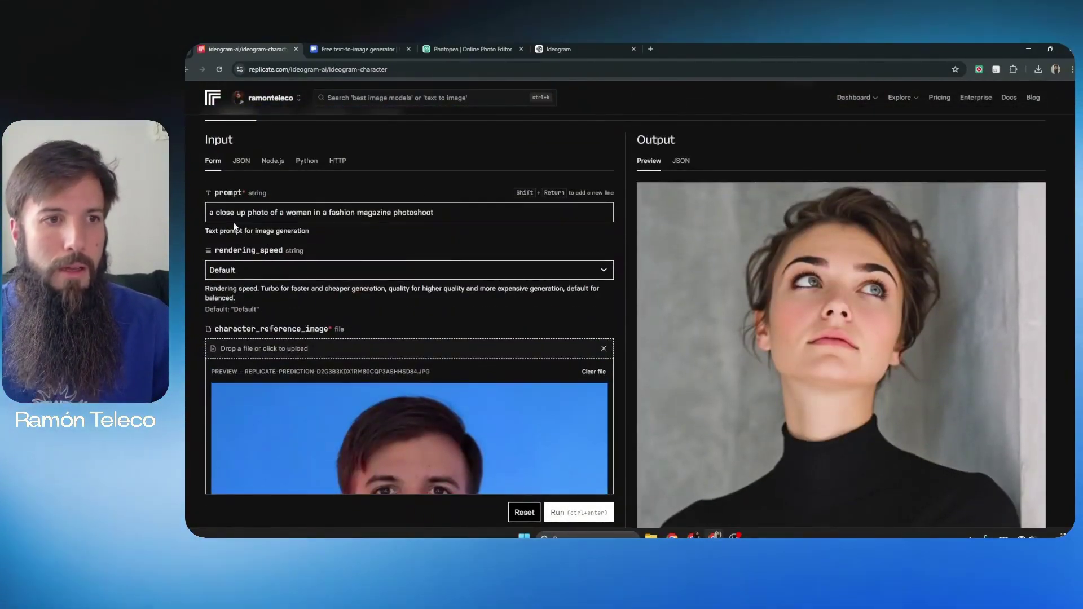
{"action": "left_click_drag", "start_coordinate": [209, 213], "coordinate": [461, 209]}
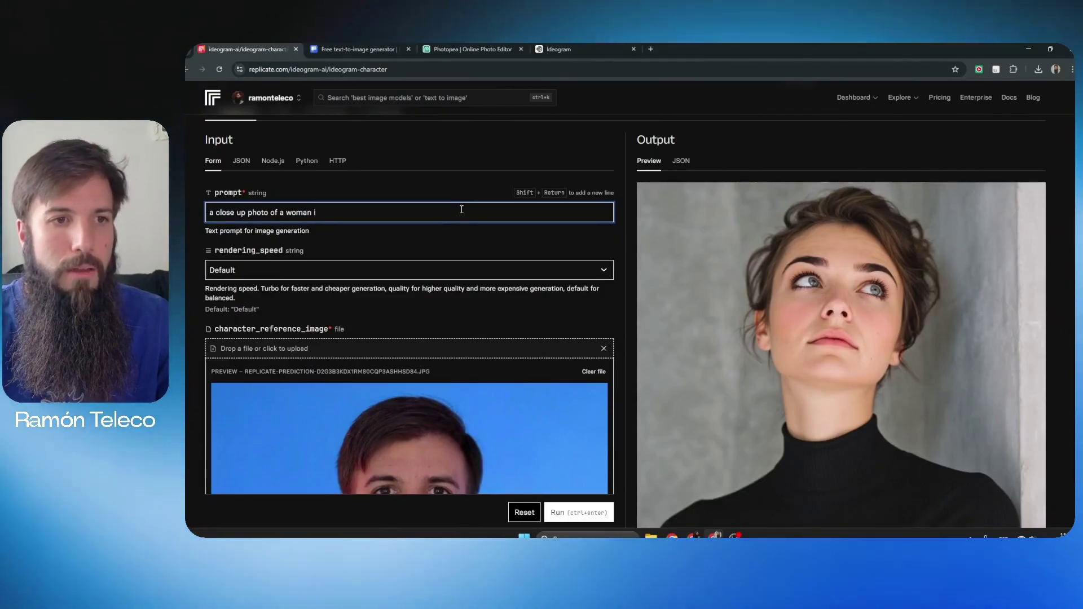
{"action": "key", "text": "BackSpace"}
{"action": "key", "text": "BackSpace"}
{"action": "key", "text": "BackSpace"}
{"action": "key", "text": "BackSpace"}
{"action": "key", "text": "BackSpace"}
{"action": "key", "text": "BackSpace"}
{"action": "key", "text": "BackSpace"}
{"action": "key", "text": "BackSpace"}
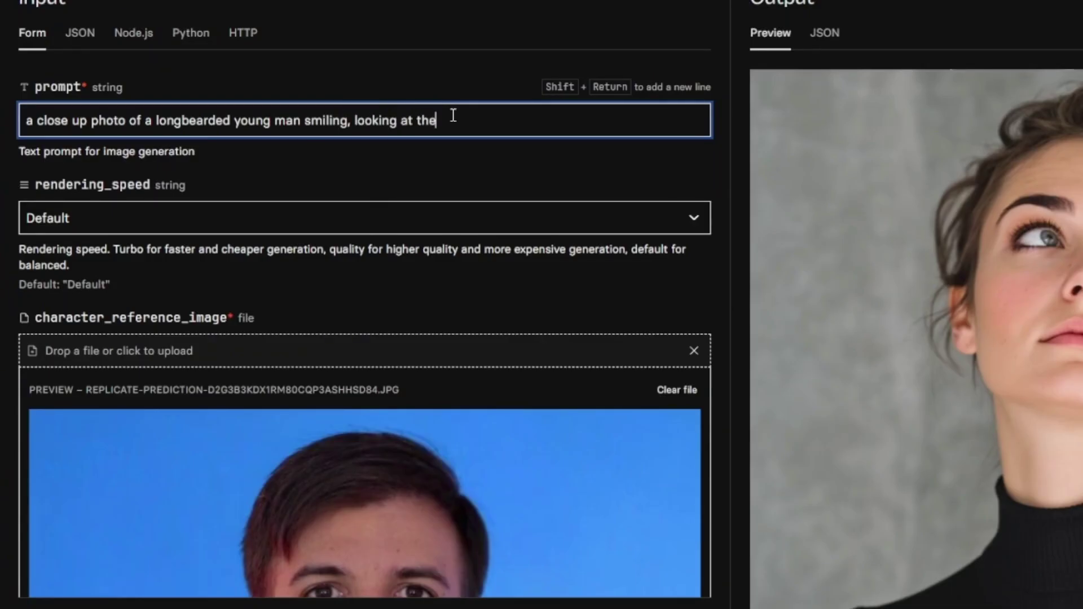
{"action": "type", "text": "camera"}
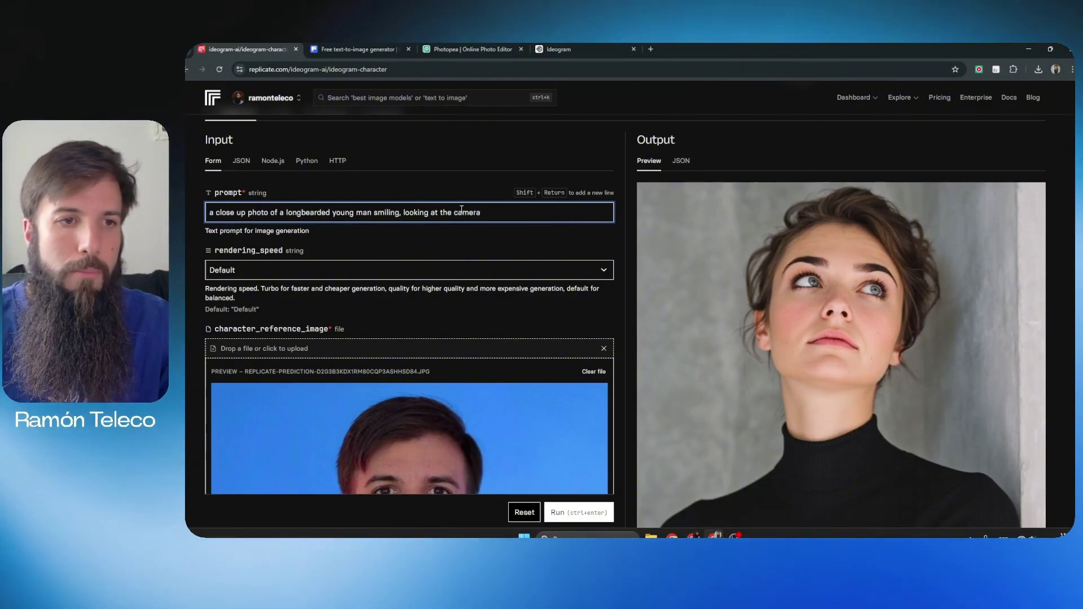
Set the output aspect ratio to 16:9.
{"action": "scroll", "coordinate": [643, 226], "scroll_direction": "down", "scroll_amount": 10}
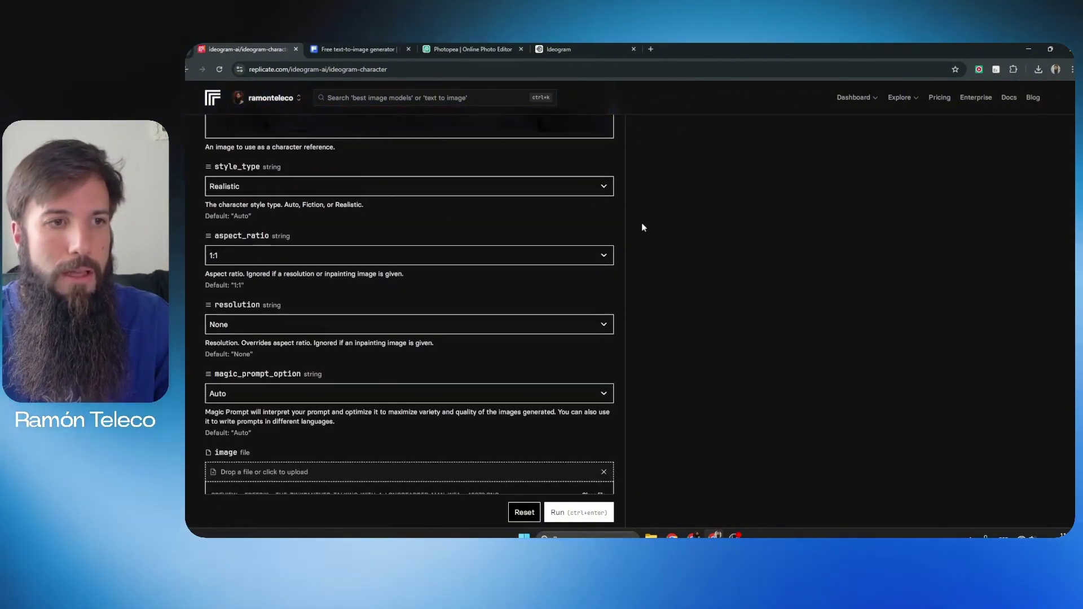
{"action": "left_click", "coordinate": [482, 253]}
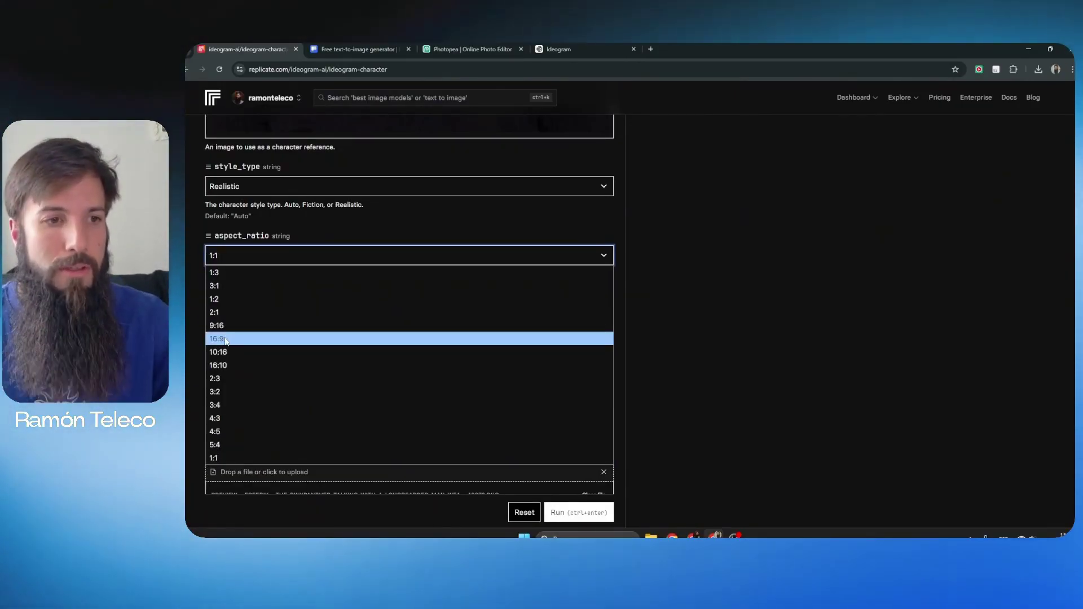
{"action": "left_click", "coordinate": [226, 339]}
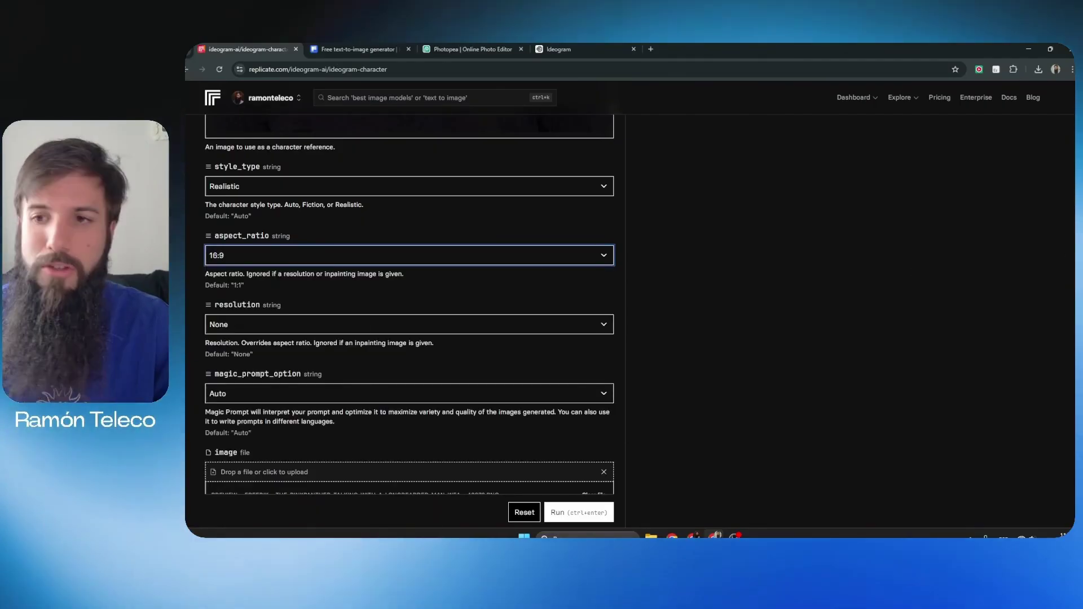
Check the prompt, character reference, inpainting image and mask, and run the Ideogram Character generation.
{"action": "scroll", "coordinate": [409, 305], "scroll_direction": "down", "scroll_amount": 3}
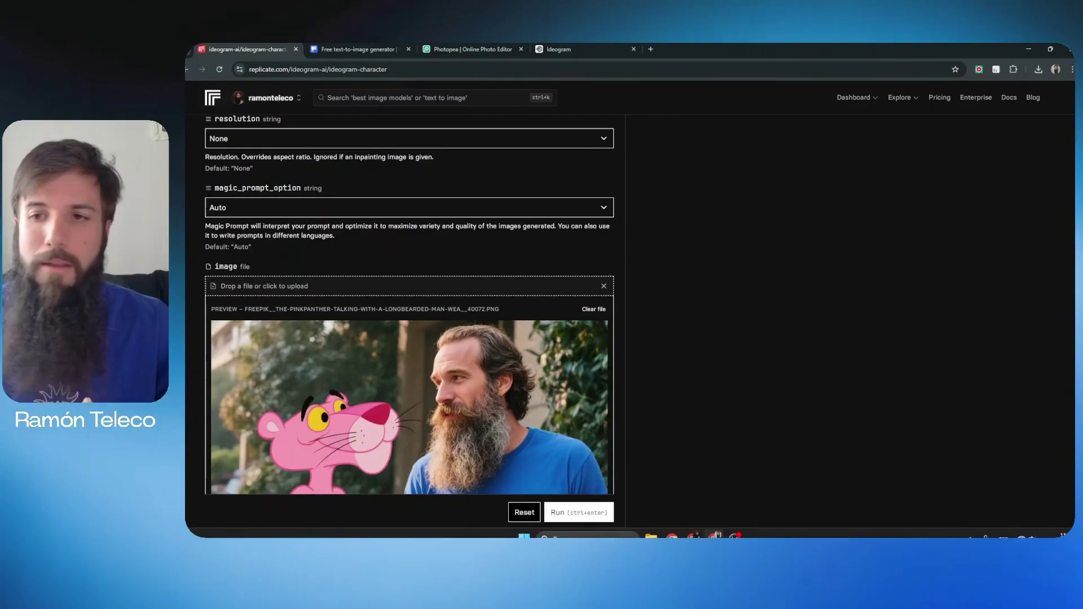
{"action": "scroll", "coordinate": [313, 236], "scroll_direction": "up", "scroll_amount": 10}
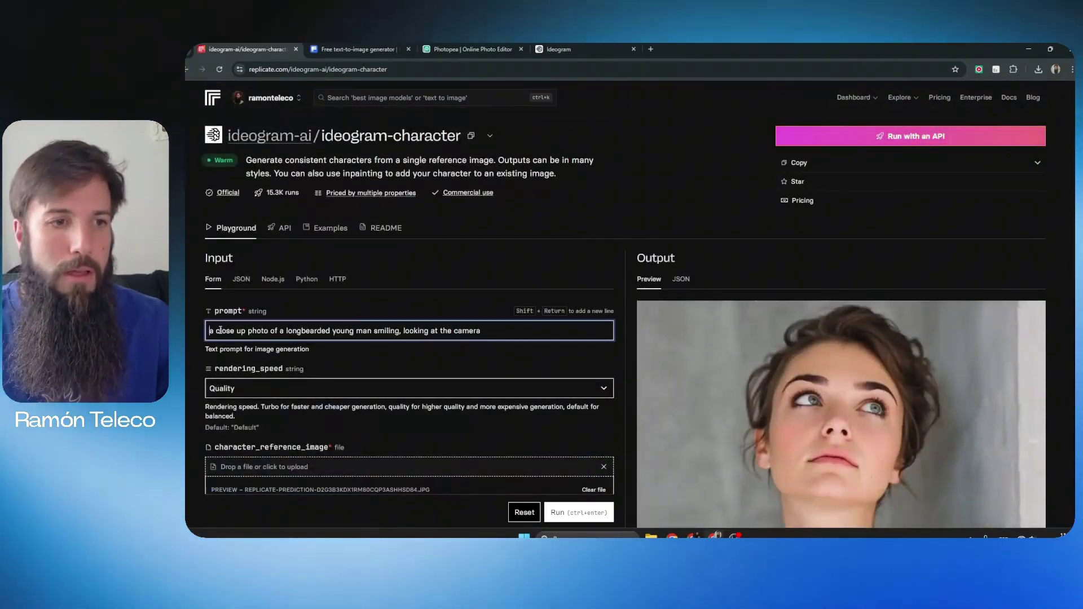
{"action": "triple_click", "coordinate": [231, 333]}
{"action": "scroll", "coordinate": [1010, 190], "scroll_direction": "down", "scroll_amount": 5}
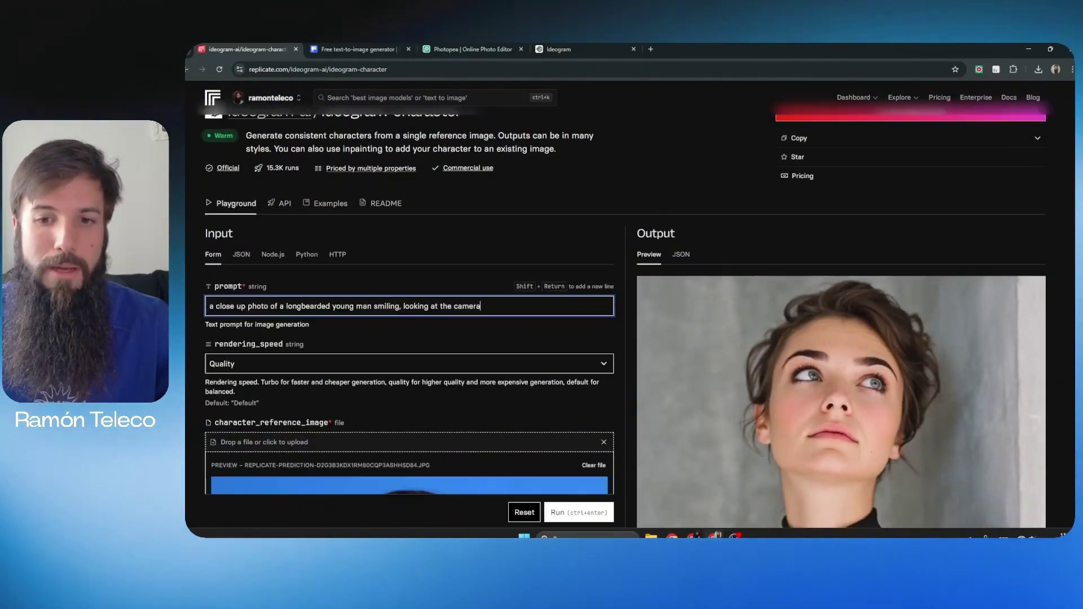
{"action": "scroll", "coordinate": [629, 316], "scroll_direction": "down", "scroll_amount": 3}
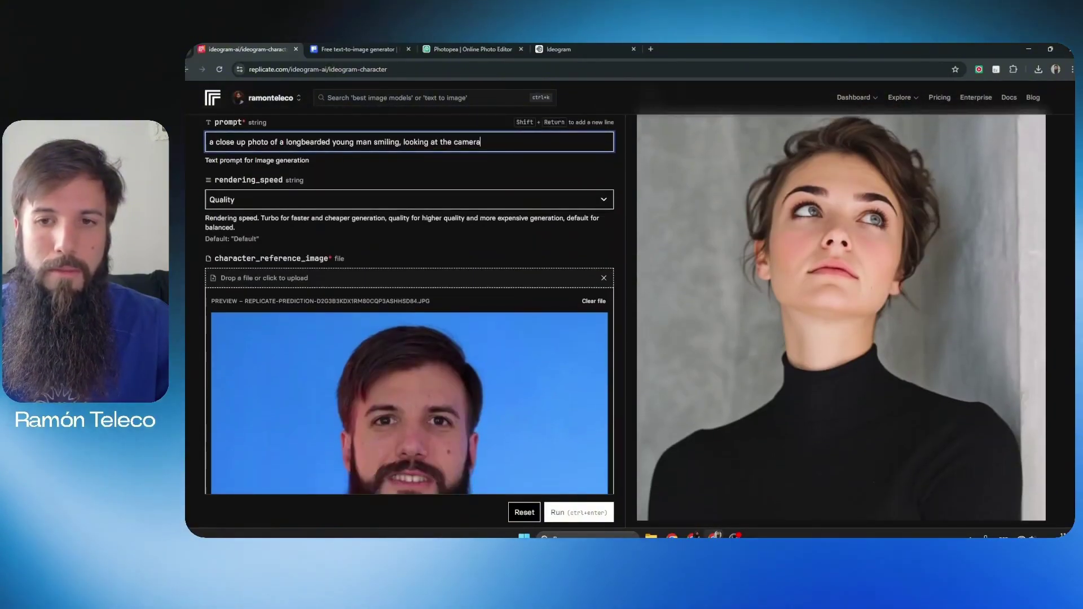
{"action": "scroll", "coordinate": [629, 304], "scroll_direction": "down", "scroll_amount": 10}
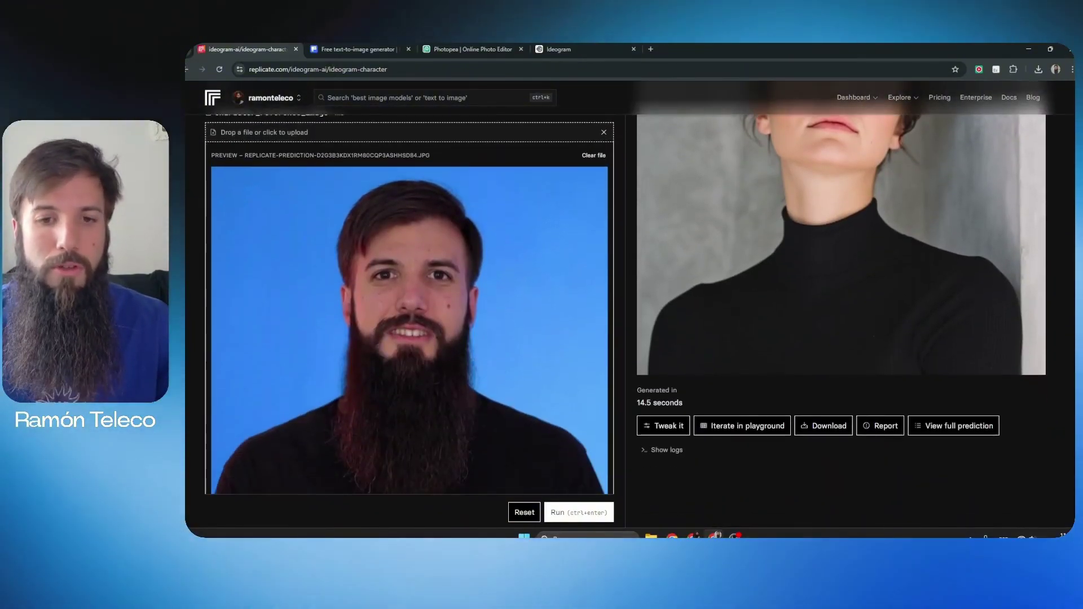
{"action": "scroll", "coordinate": [804, 485], "scroll_direction": "down", "scroll_amount": 8}
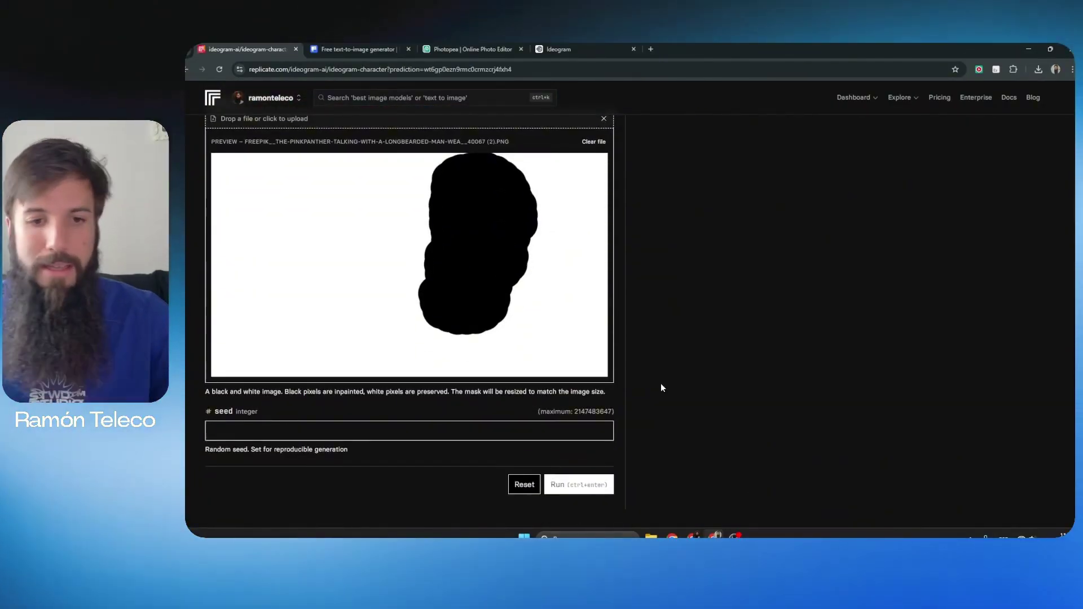
{"action": "key", "text": "ctrl+Return"}
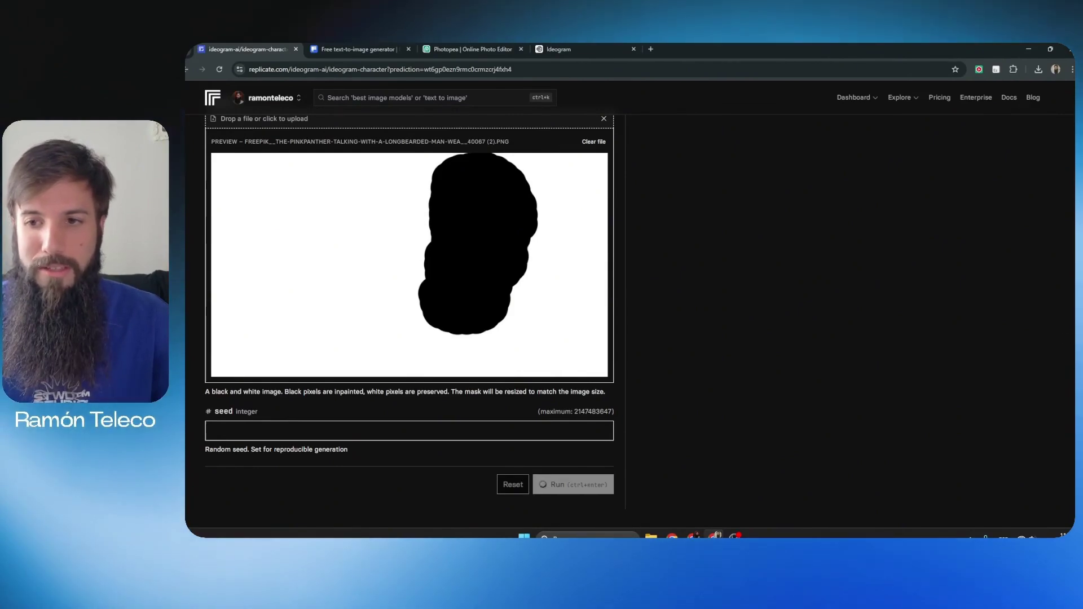
Examine the generated Pink Panther picture and its logs, comparing the inpainted face with the character reference image.
{"action": "scroll", "coordinate": [411, 304], "scroll_direction": "up", "scroll_amount": 10}
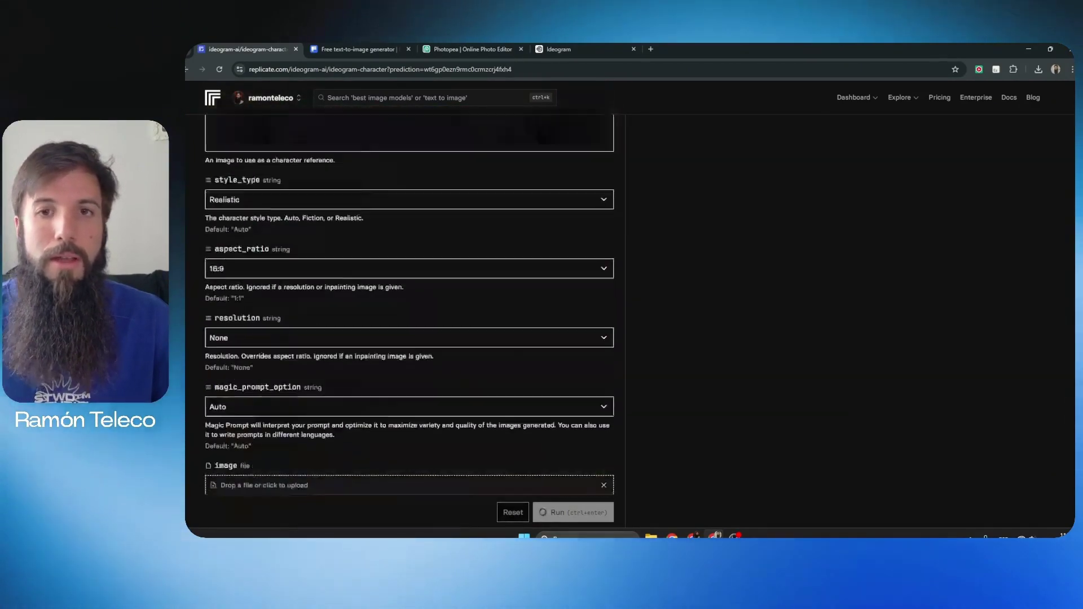
{"action": "scroll", "coordinate": [409, 305], "scroll_direction": "up", "scroll_amount": 10}
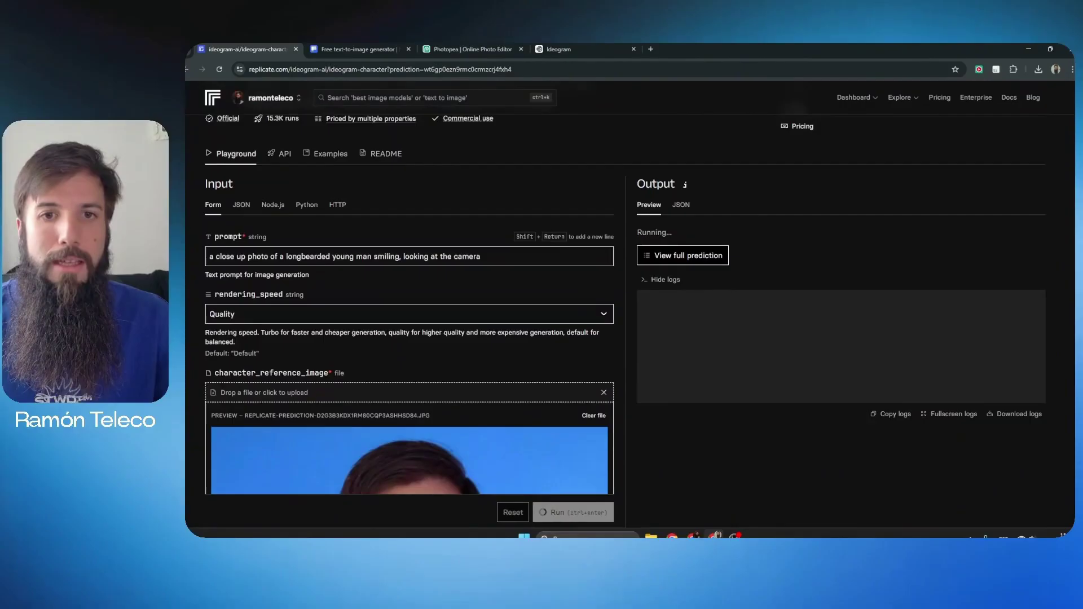
{"action": "scroll", "coordinate": [1025, 193], "scroll_direction": "up", "scroll_amount": 1}
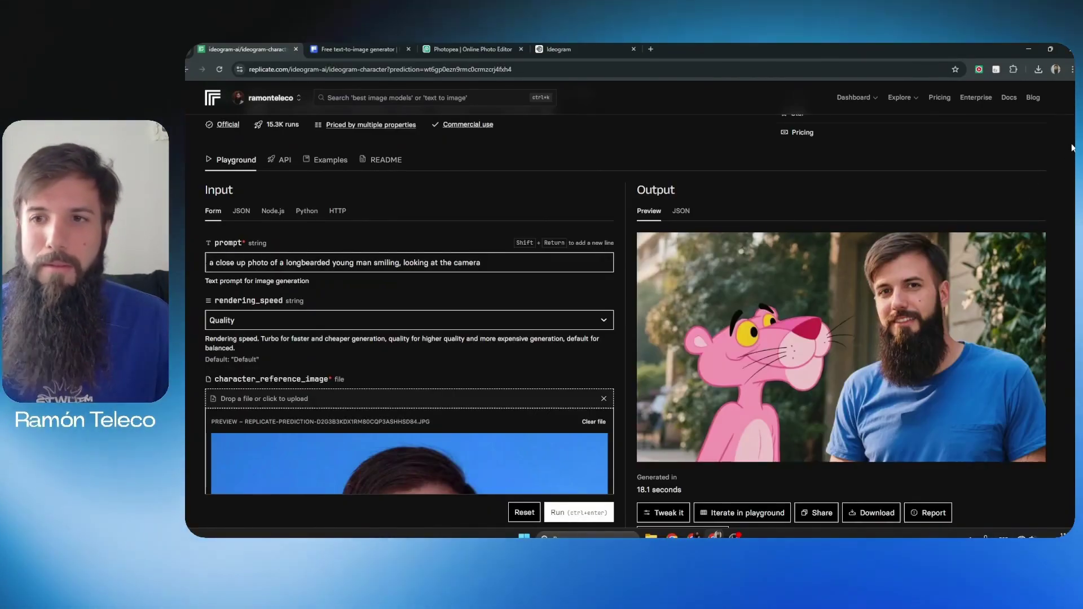
{"action": "scroll", "coordinate": [1072, 148], "scroll_direction": "down", "scroll_amount": 2}
{"action": "scroll", "coordinate": [1072, 147], "scroll_direction": "down", "scroll_amount": 1}
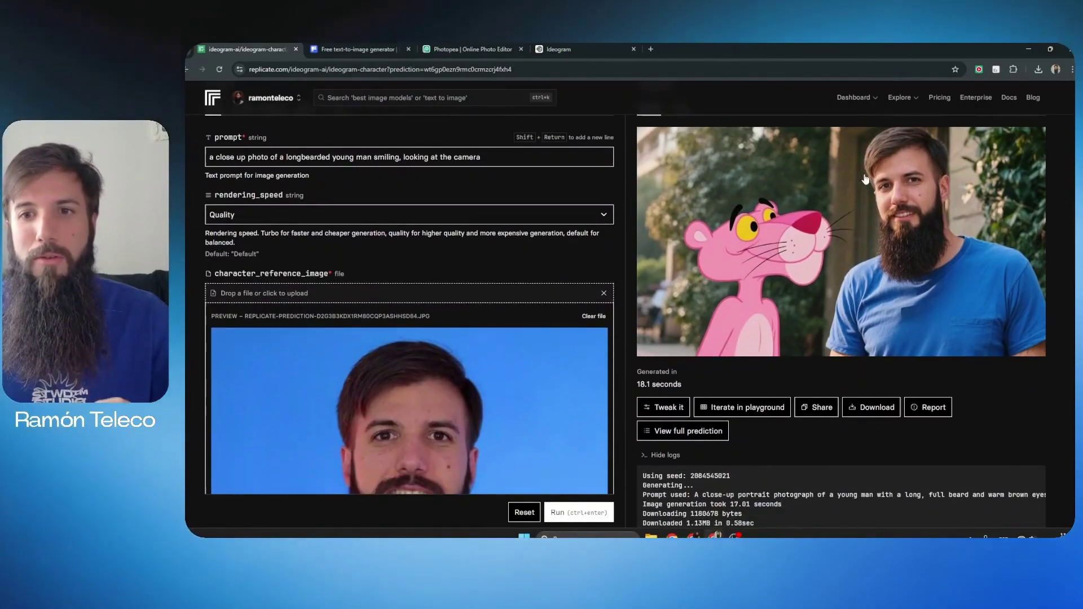
{"action": "scroll", "coordinate": [630, 320], "scroll_direction": "down", "scroll_amount": 2}
{"action": "scroll", "coordinate": [630, 320], "scroll_direction": "down", "scroll_amount": 1}
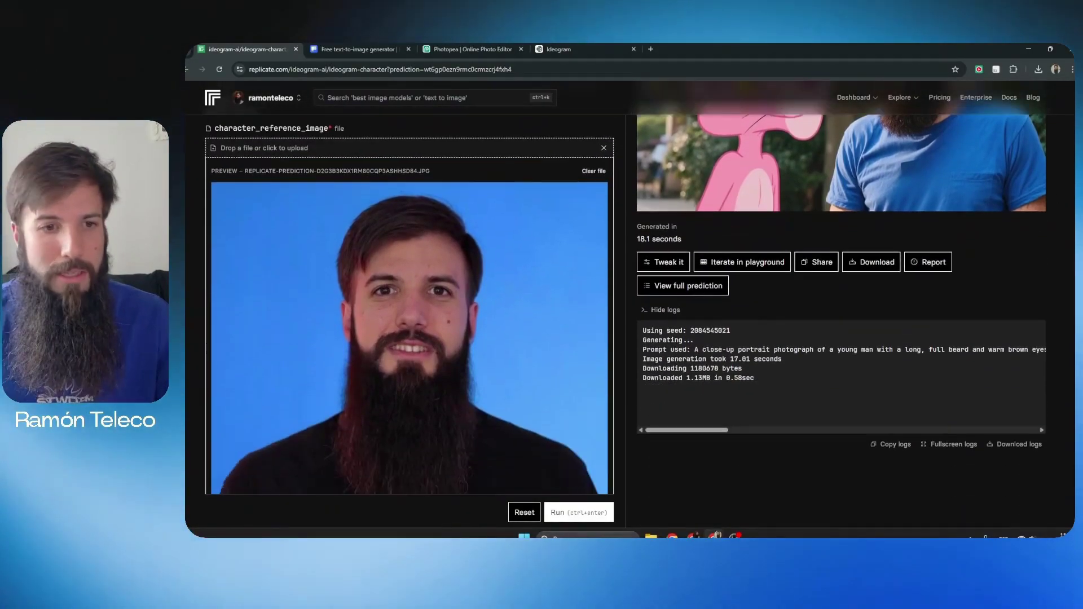
{"action": "scroll", "coordinate": [630, 320], "scroll_direction": "up", "scroll_amount": 3}
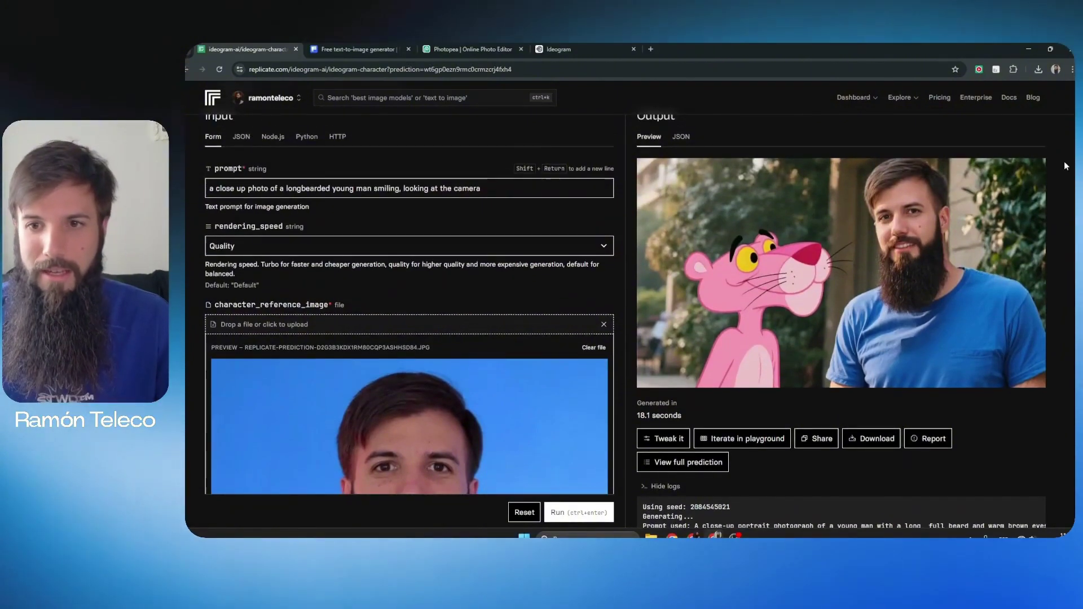